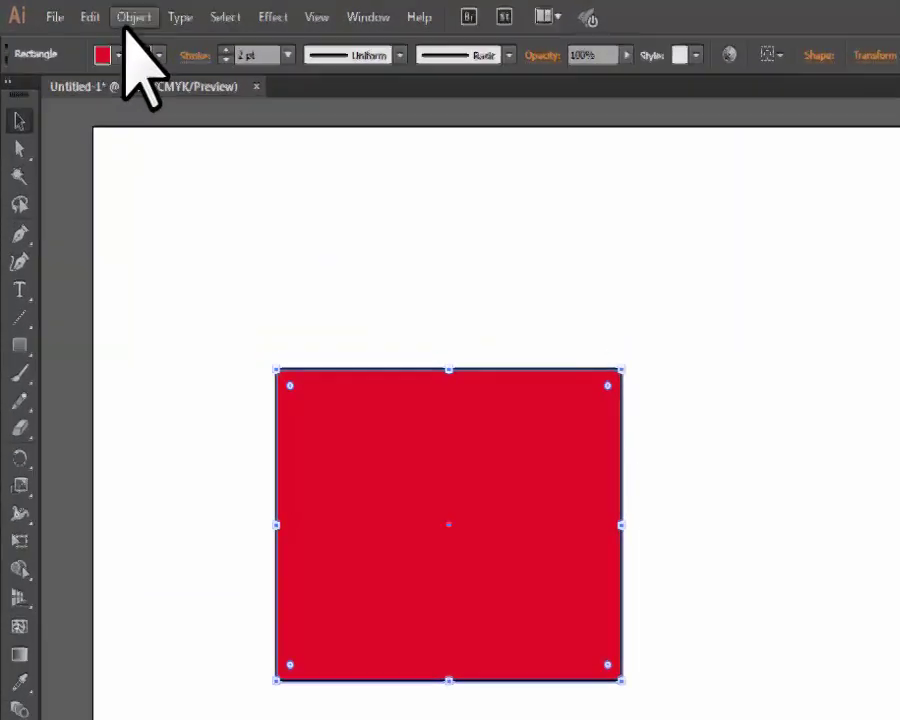
Step: Look over the Object menu's stacking options and select then deselect the red rectangle, changing nothing
left_click(96, 10)
mouse_move(208, 115)
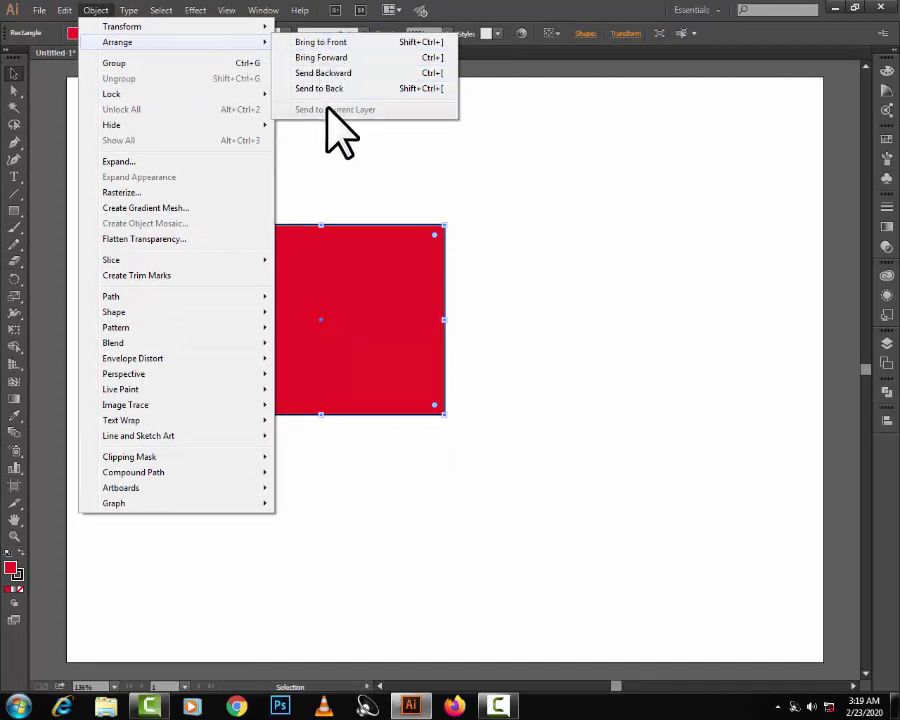
left_click(495, 180)
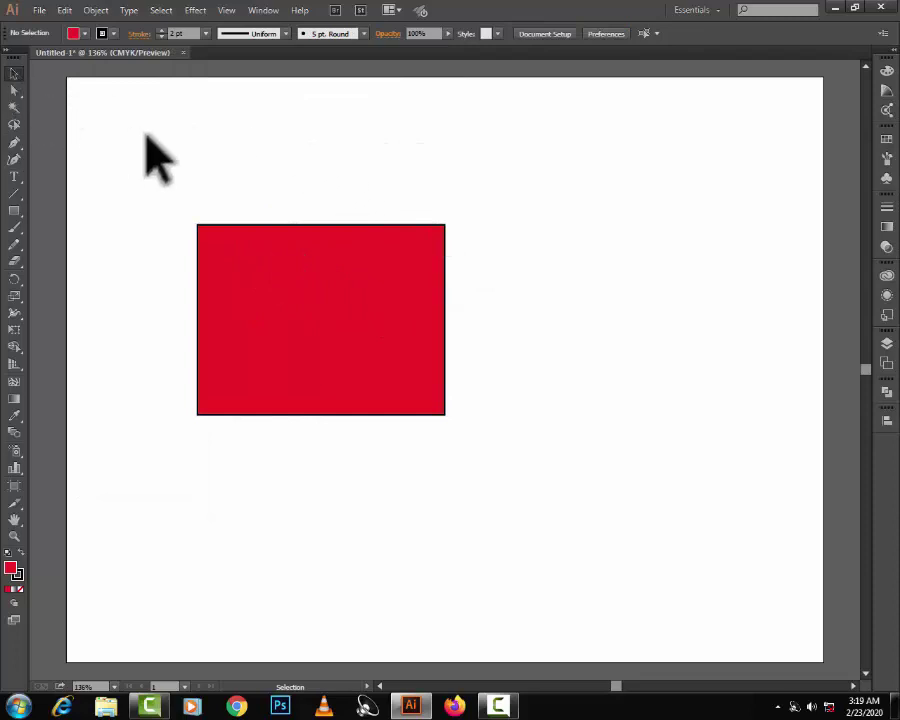
left_click_drag(174, 196, 406, 466)
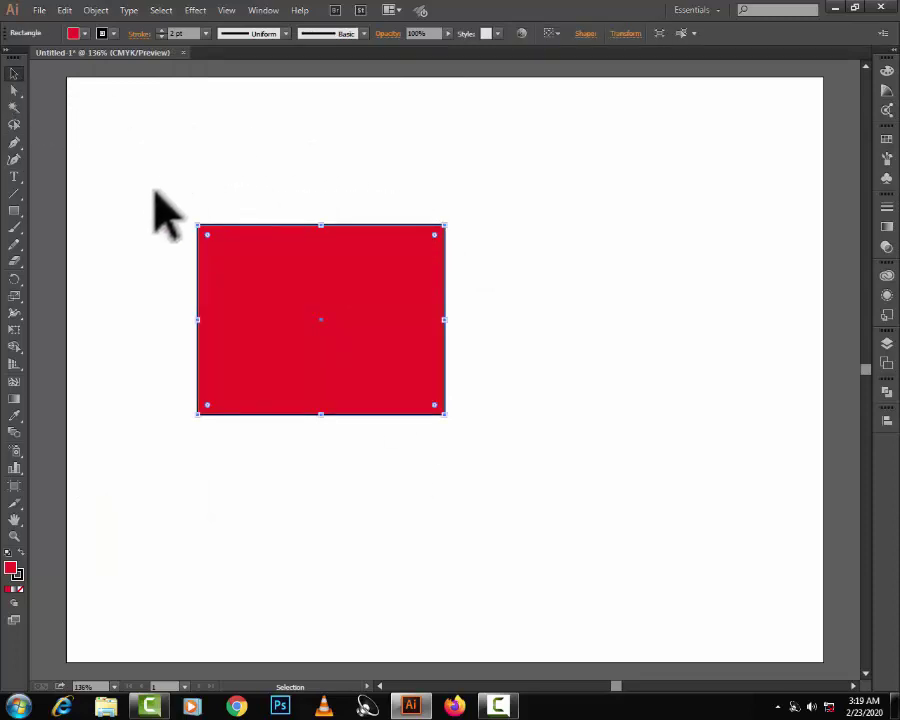
left_click(398, 216)
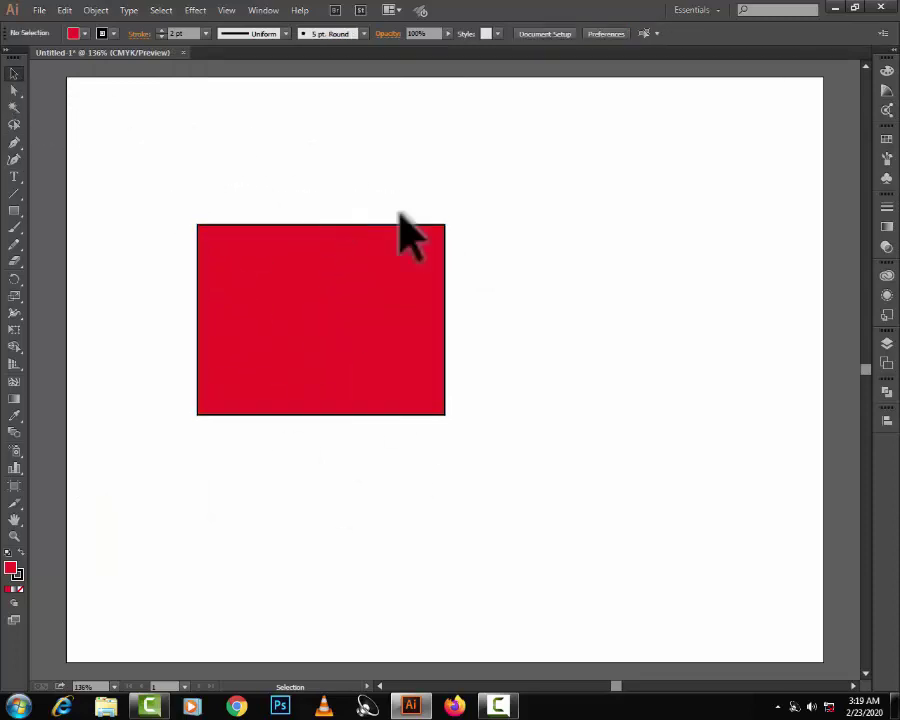
left_click(96, 12)
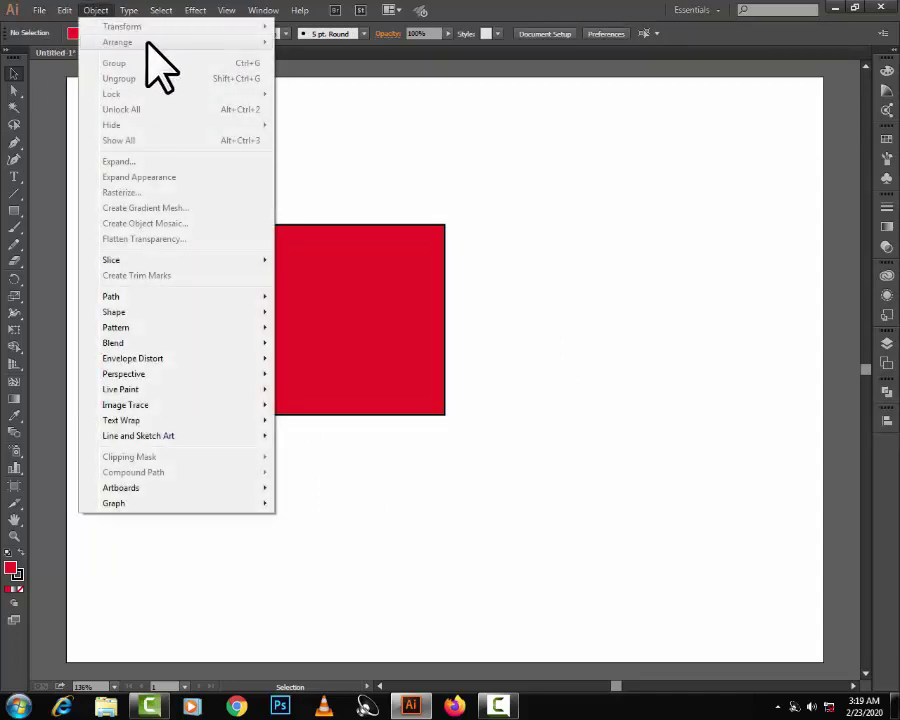
left_click(404, 183)
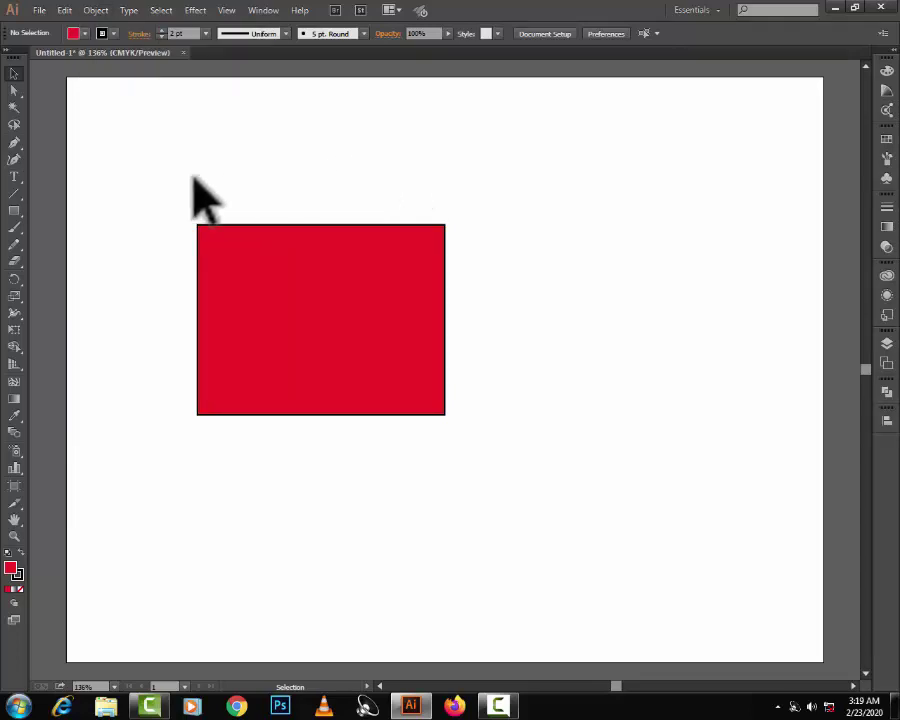
left_click_drag(159, 182, 477, 428)
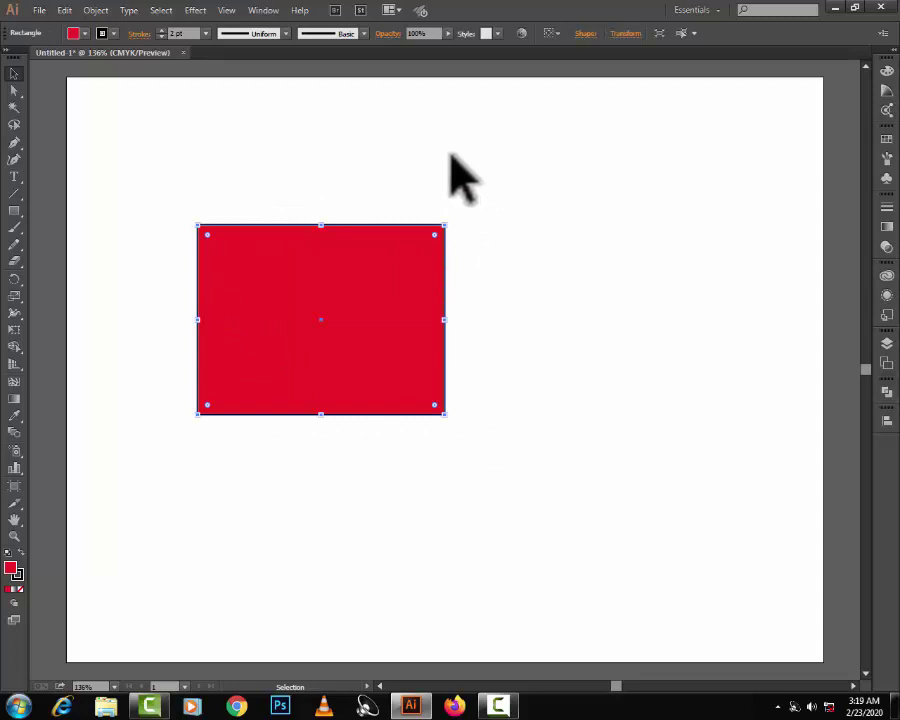
left_click(288, 148)
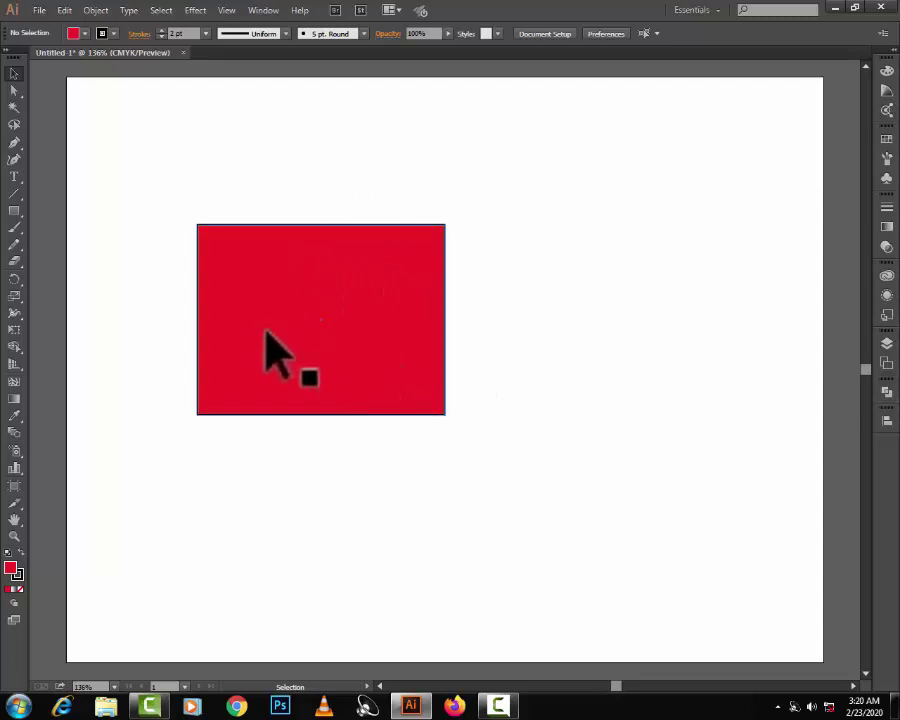
Step: Draw a green-filled hexagon with the Polygon Tool over the upper part of the red rectangle
left_click_drag(13, 211, 71, 263)
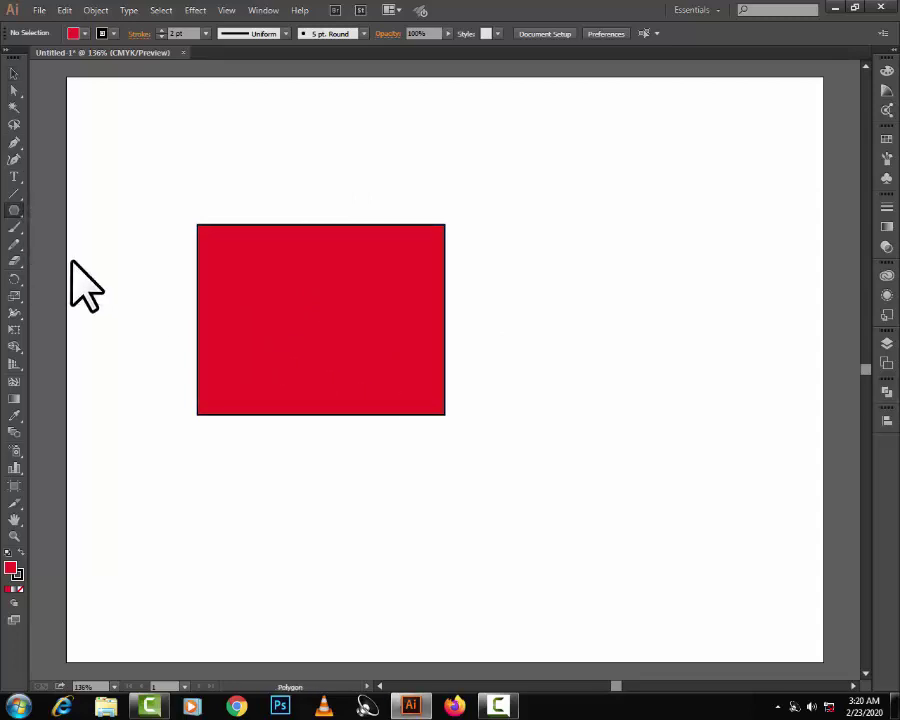
left_click(86, 33)
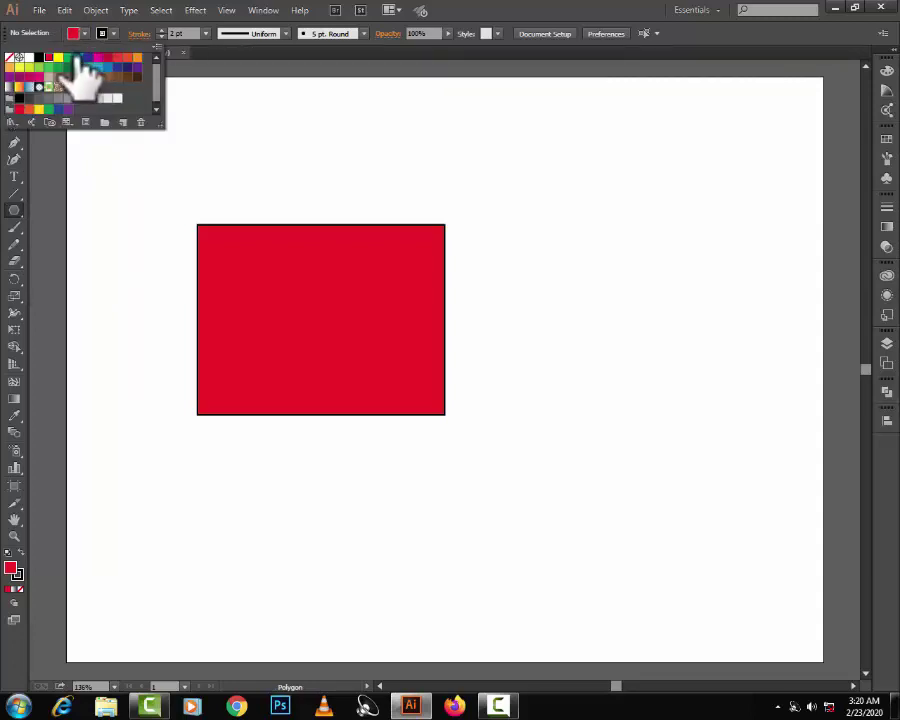
left_click(68, 57)
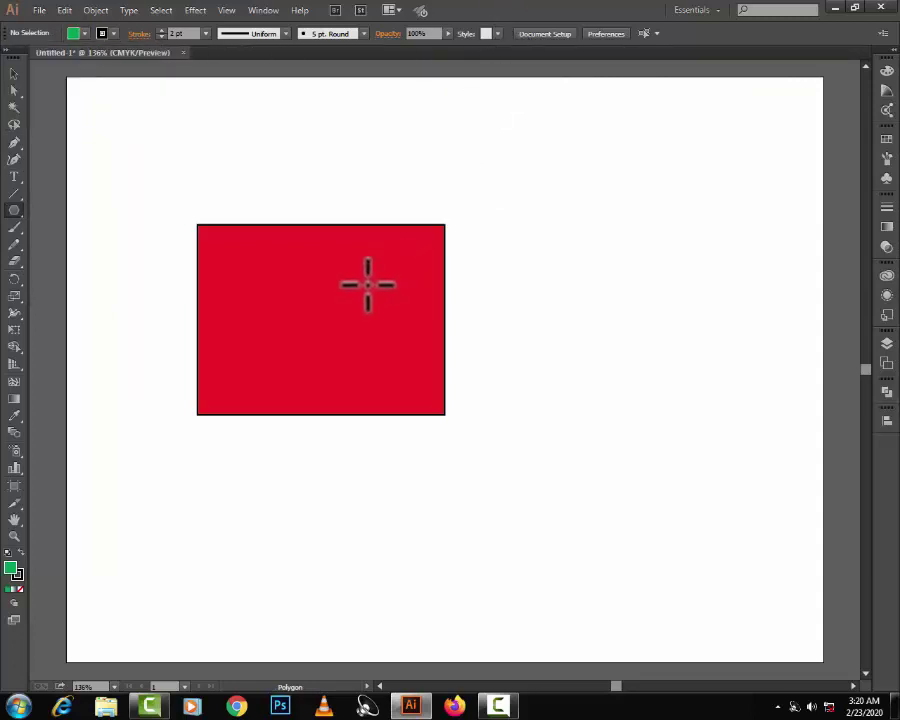
left_click_drag(350, 290, 404, 389)
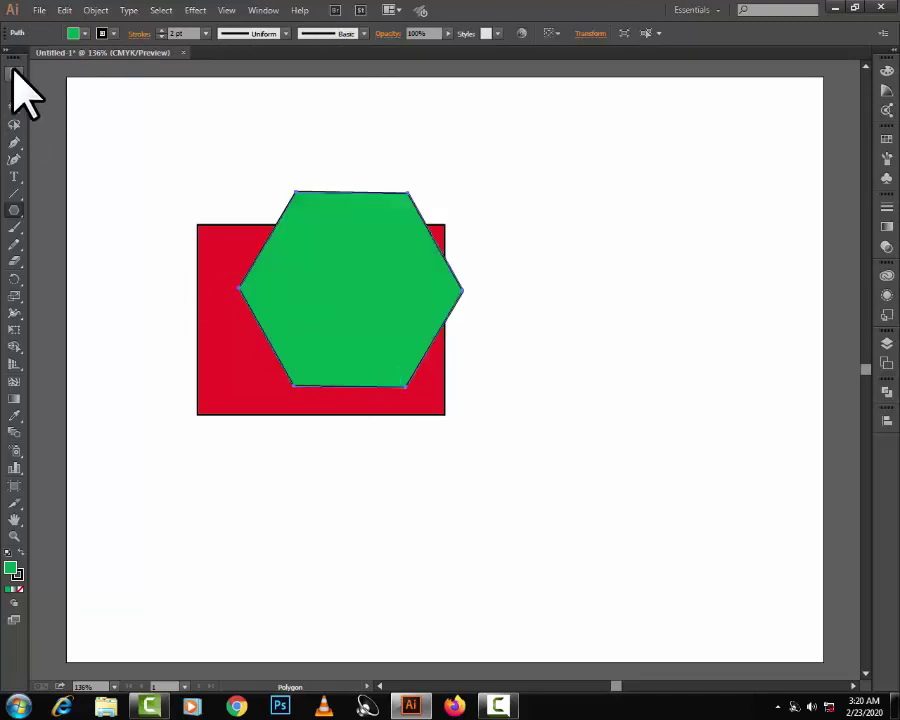
left_click(13, 71)
left_click(172, 365)
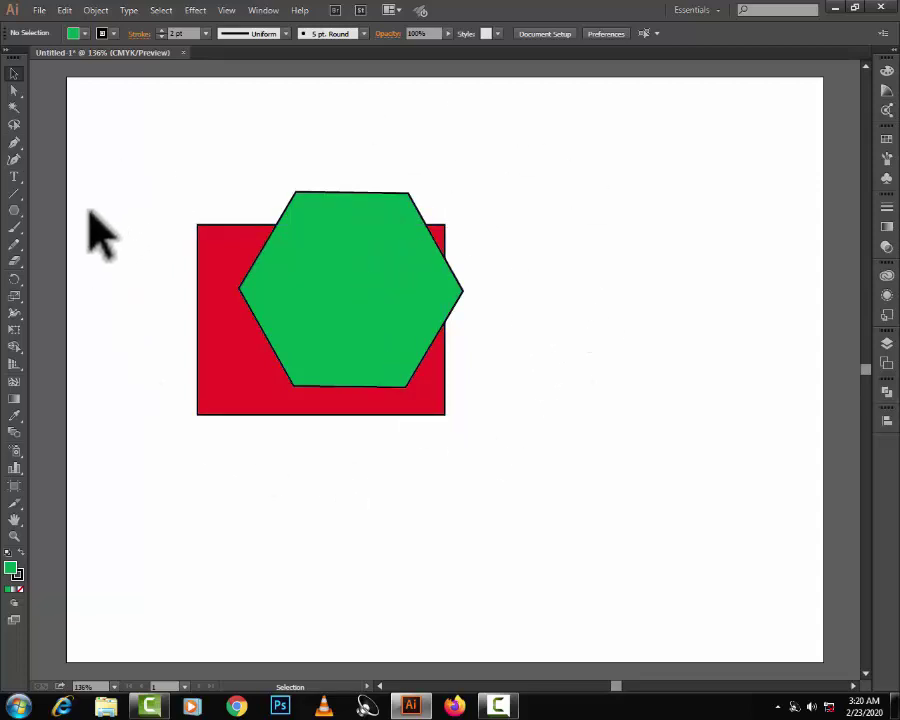
left_click_drag(14, 210, 64, 247)
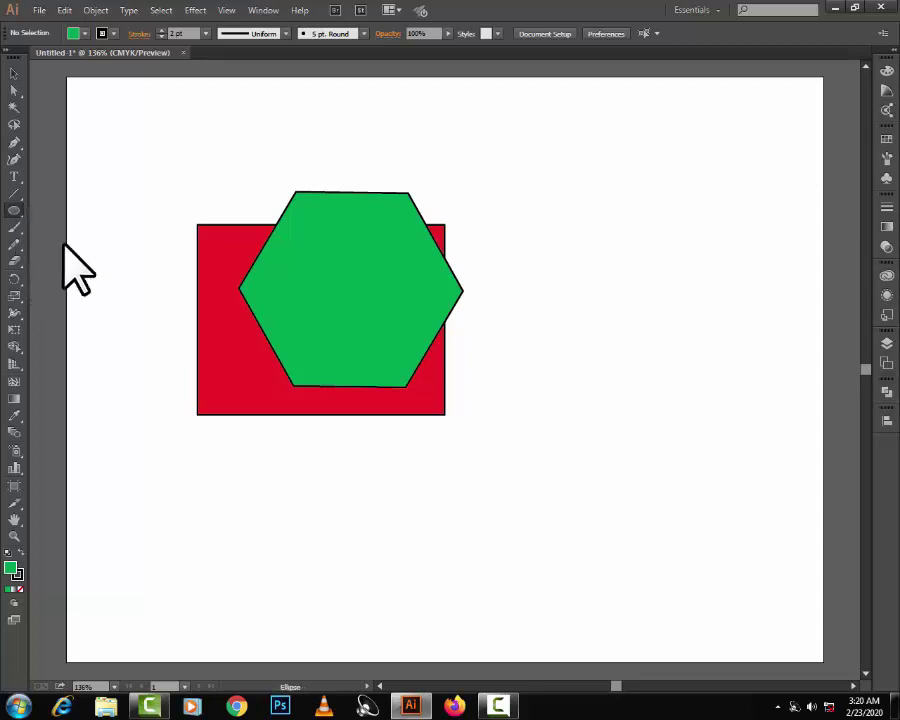
left_click(84, 40)
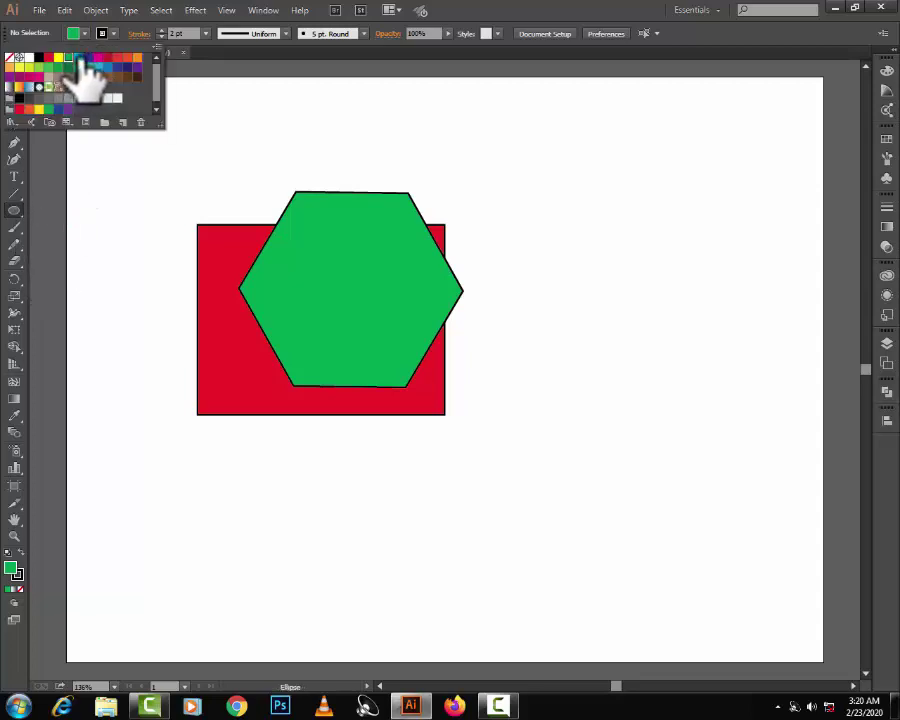
Step: Draw a blue circle overlapping the hexagon's right side
left_click(79, 58)
left_click_drag(412, 270, 506, 382)
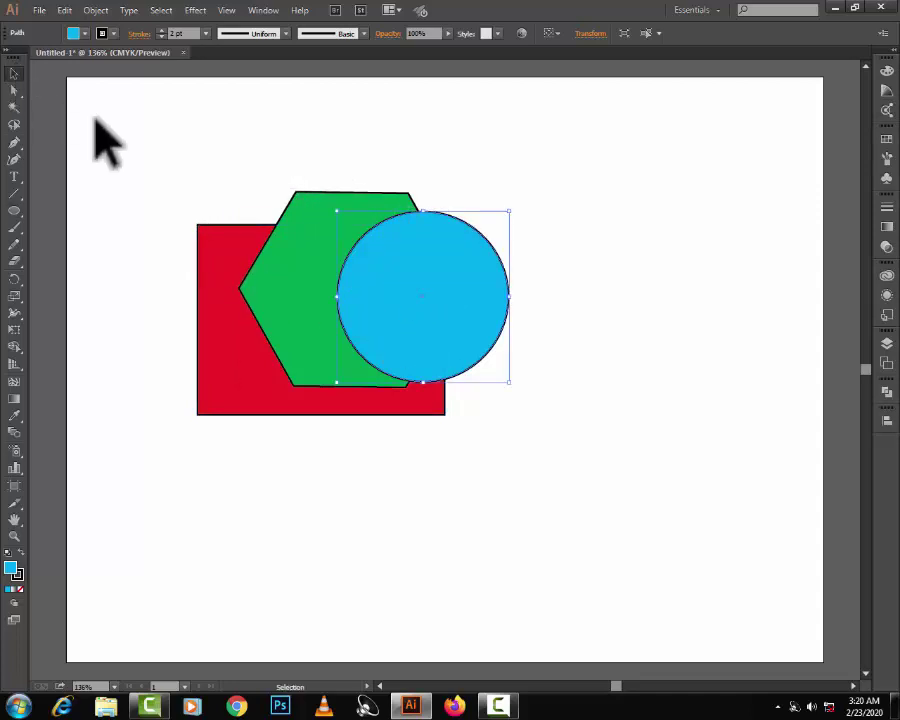
key("ctrl+shift+a")
Step: Draw a yellow five-pointed star with the Star Tool on top of the blue circle
left_click_drag(14, 211, 76, 279)
left_click(84, 34)
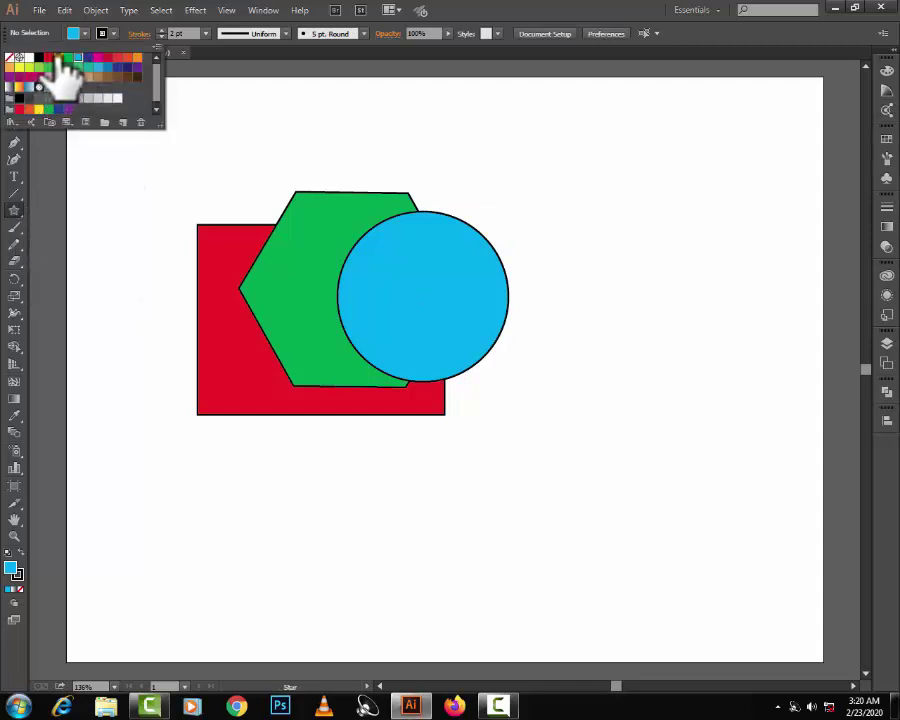
left_click(57, 58)
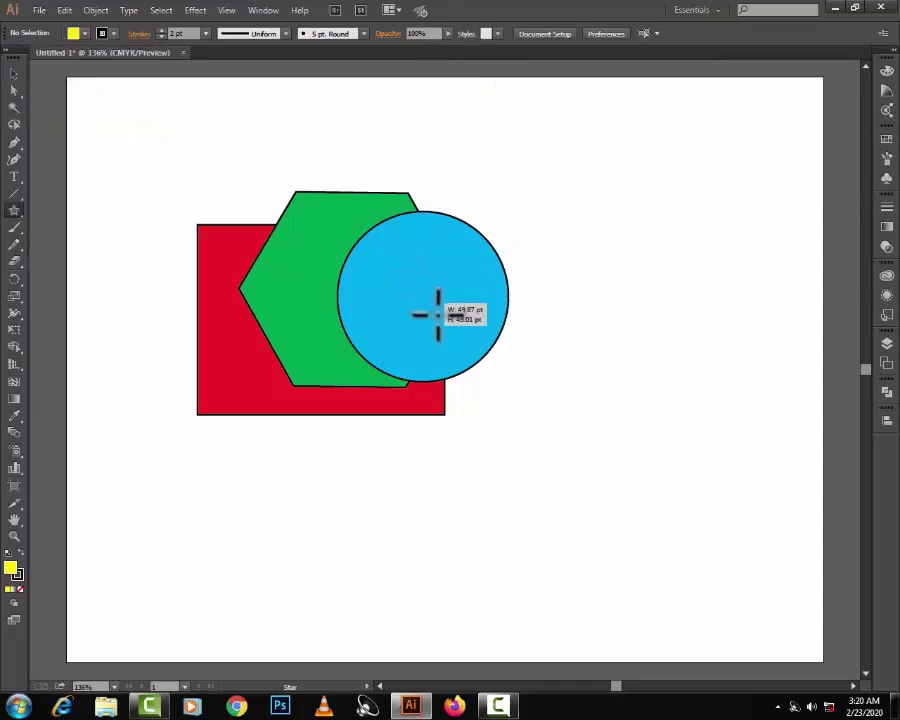
left_click_drag(437, 313, 486, 370)
key("v")
key("ctrl+shift+a")
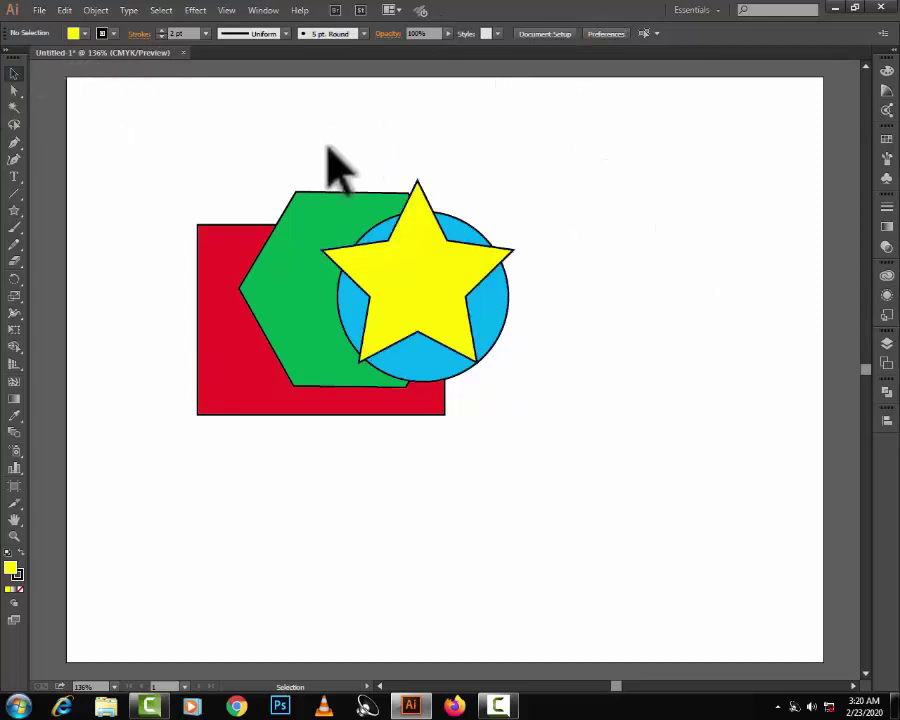
left_click(233, 237)
left_click(272, 290)
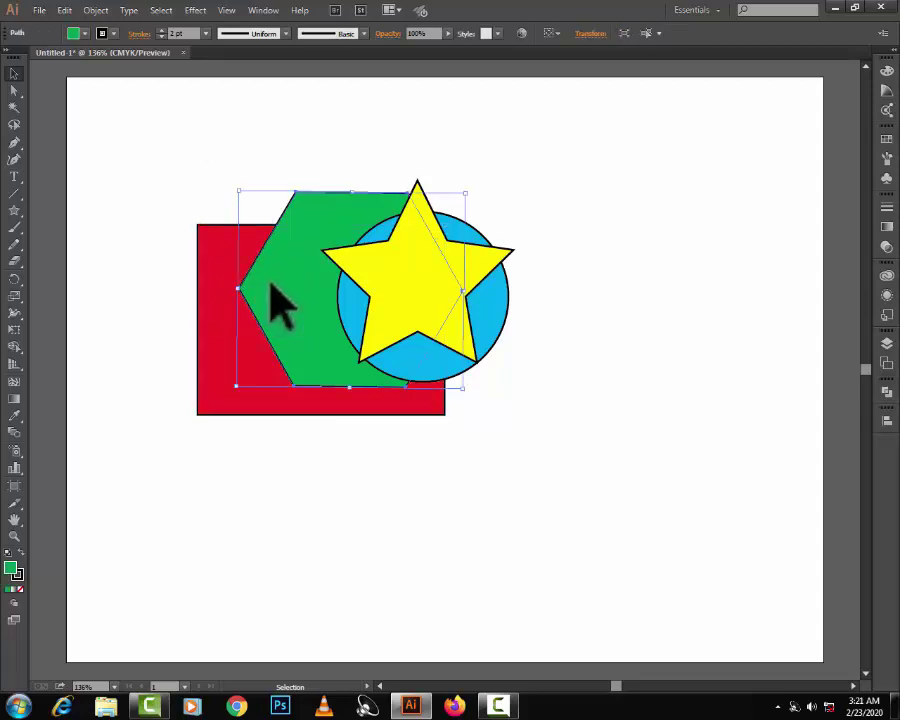
left_click(304, 132)
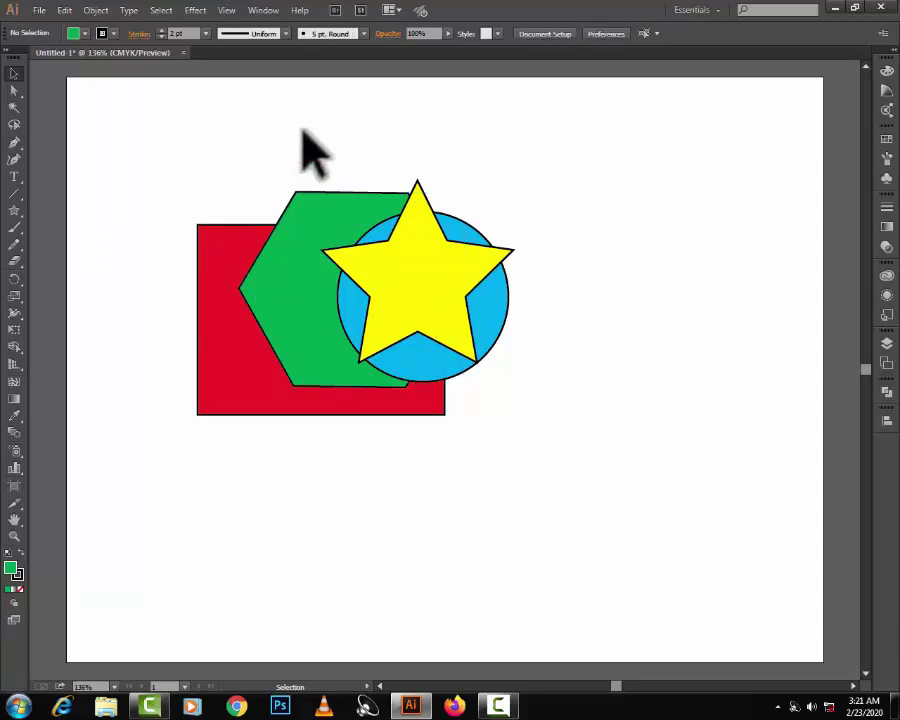
left_click(346, 200)
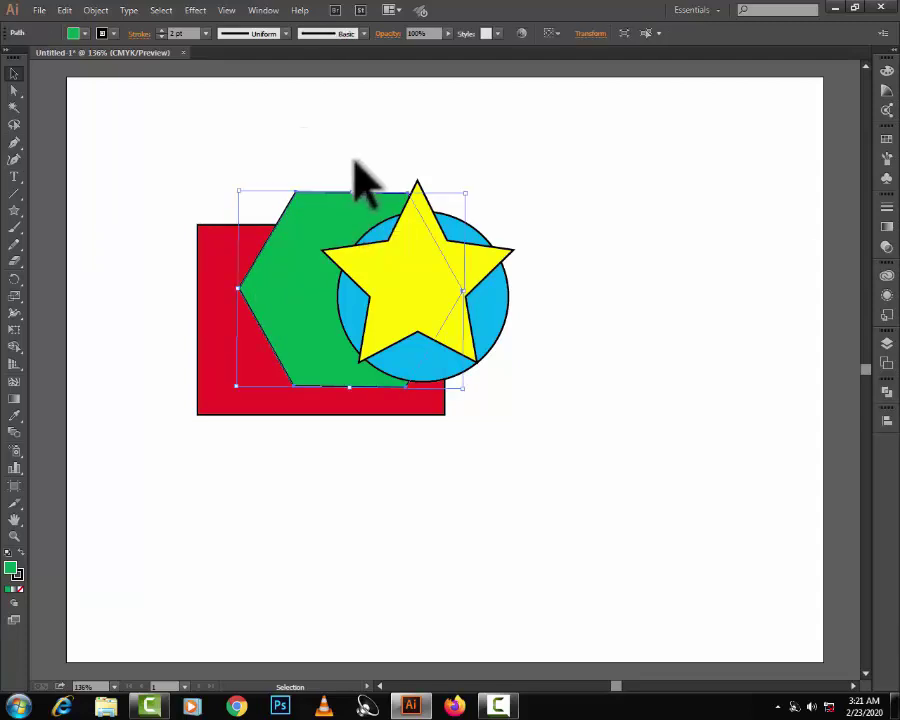
left_click(96, 12)
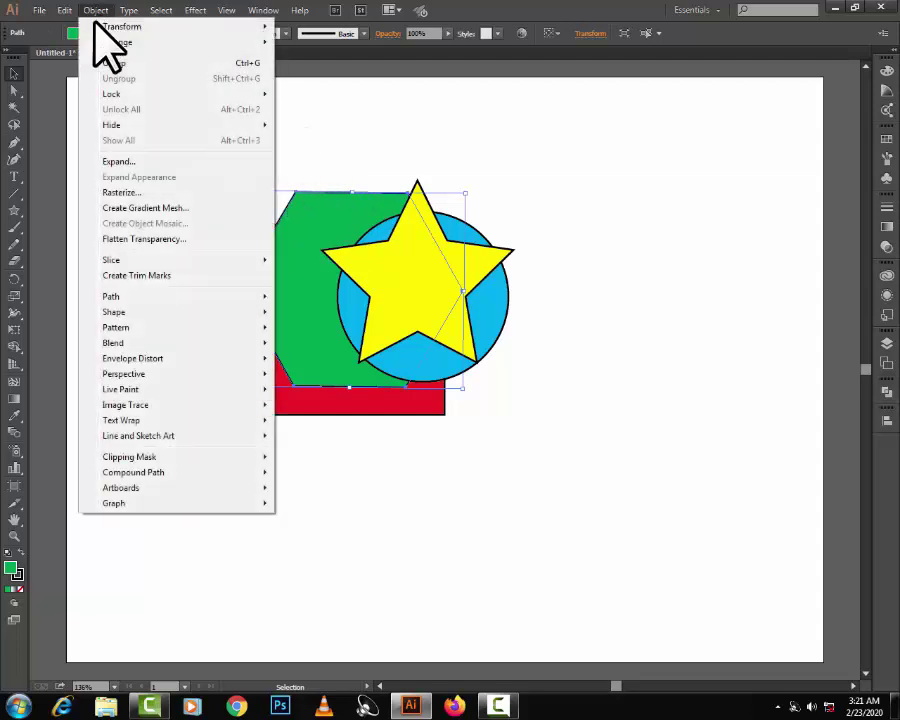
mouse_move(104, 44)
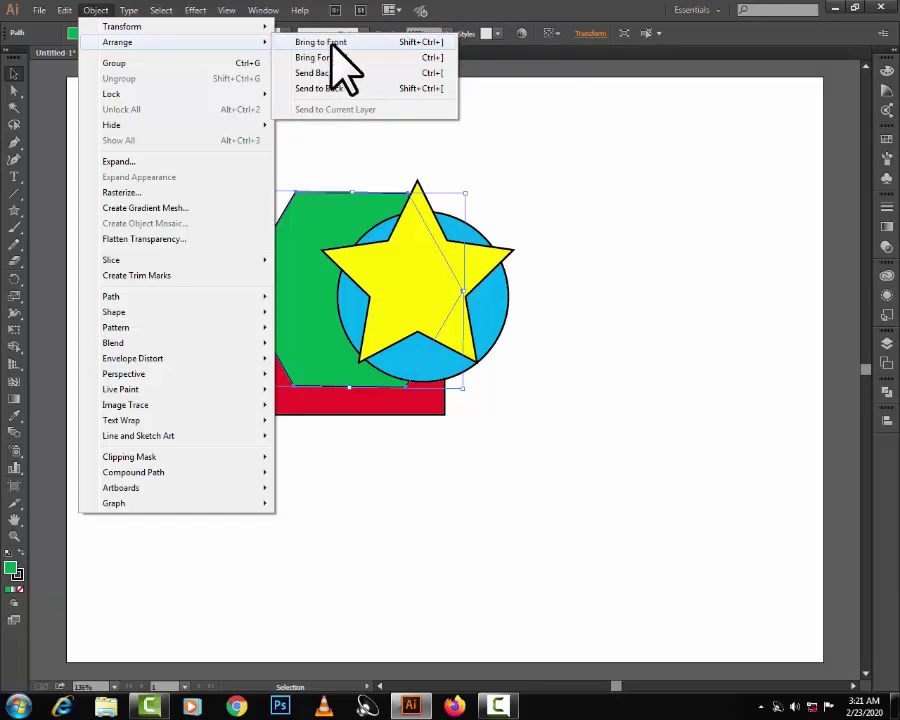
left_click(568, 141)
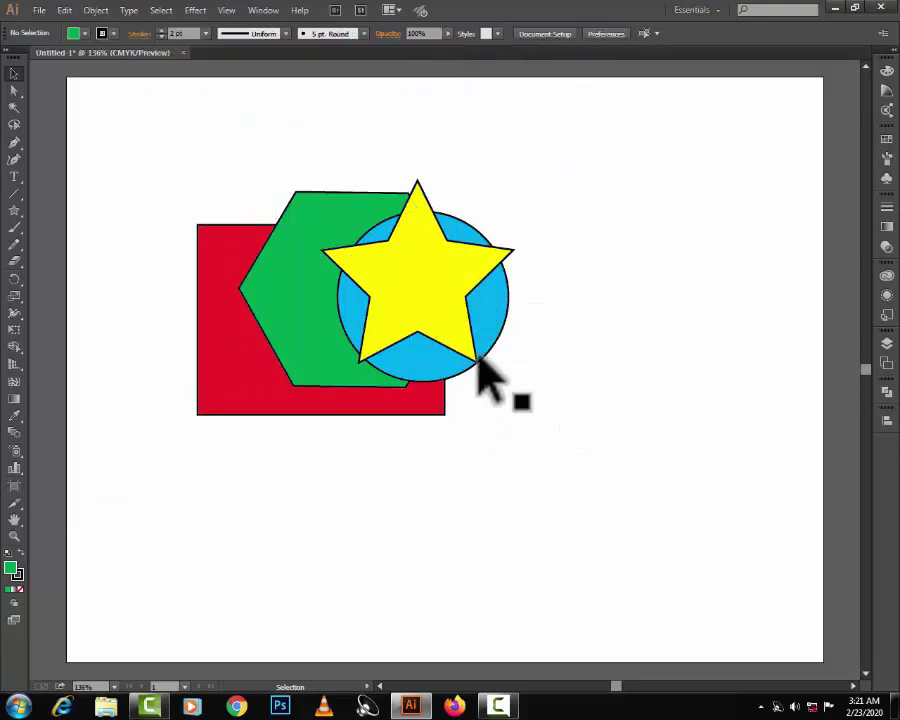
left_click(228, 393)
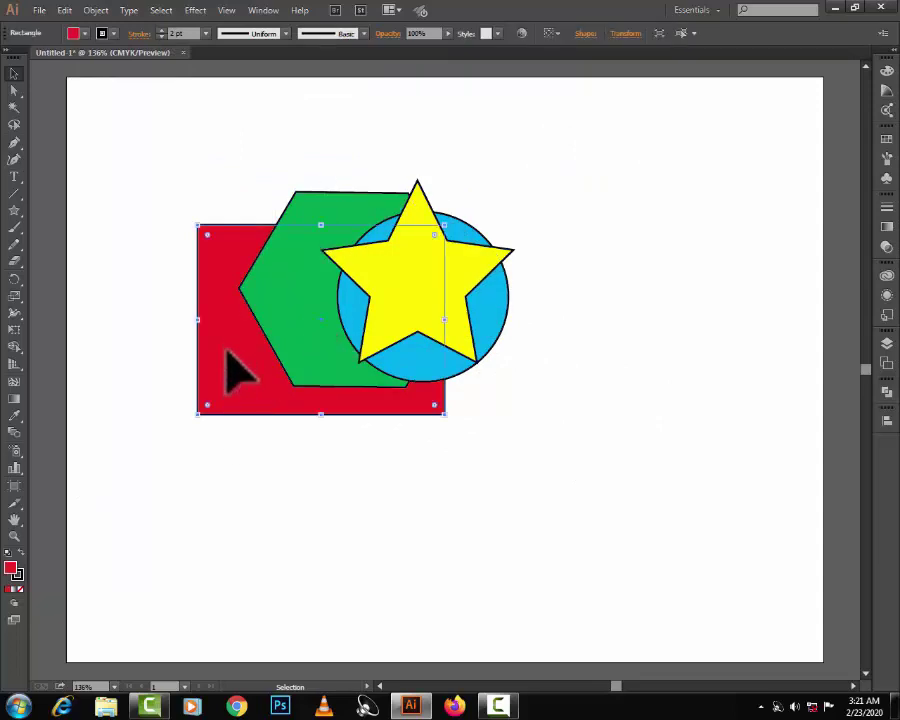
left_click_drag(230, 393, 232, 369)
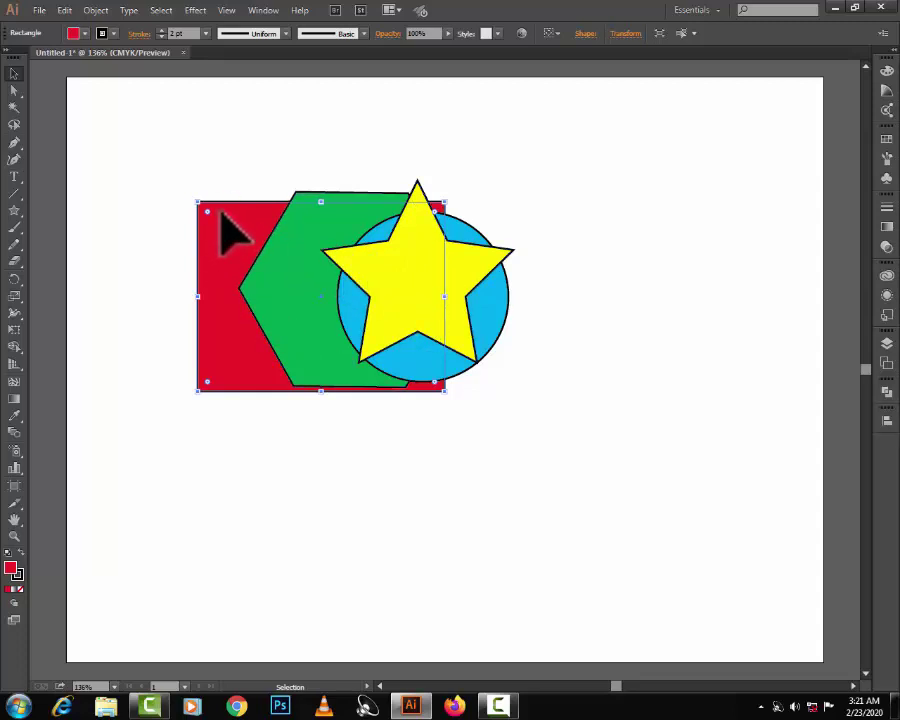
left_click(99, 9)
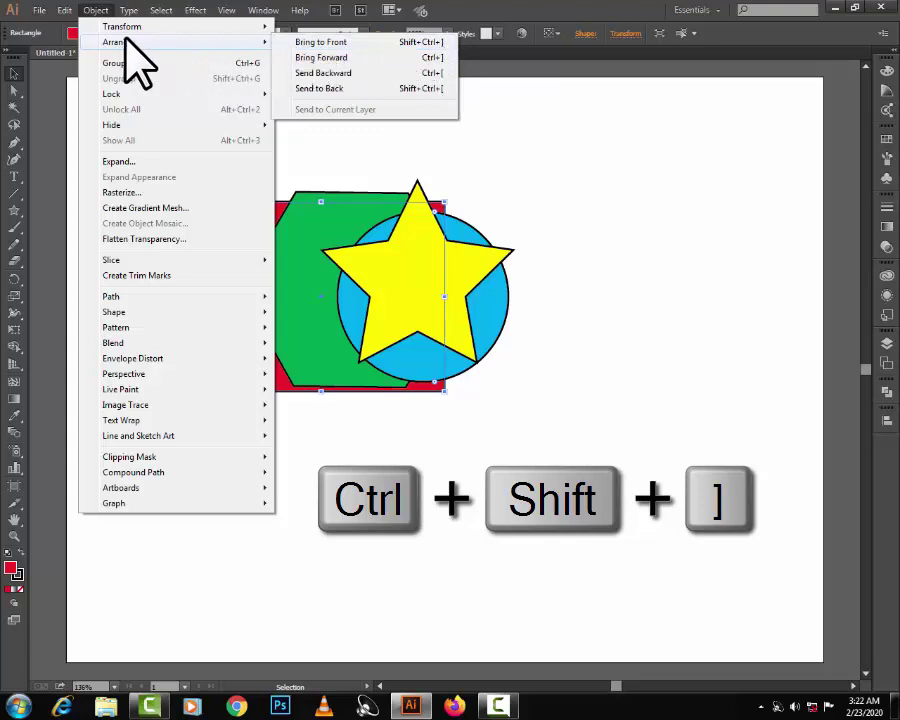
left_click(335, 43)
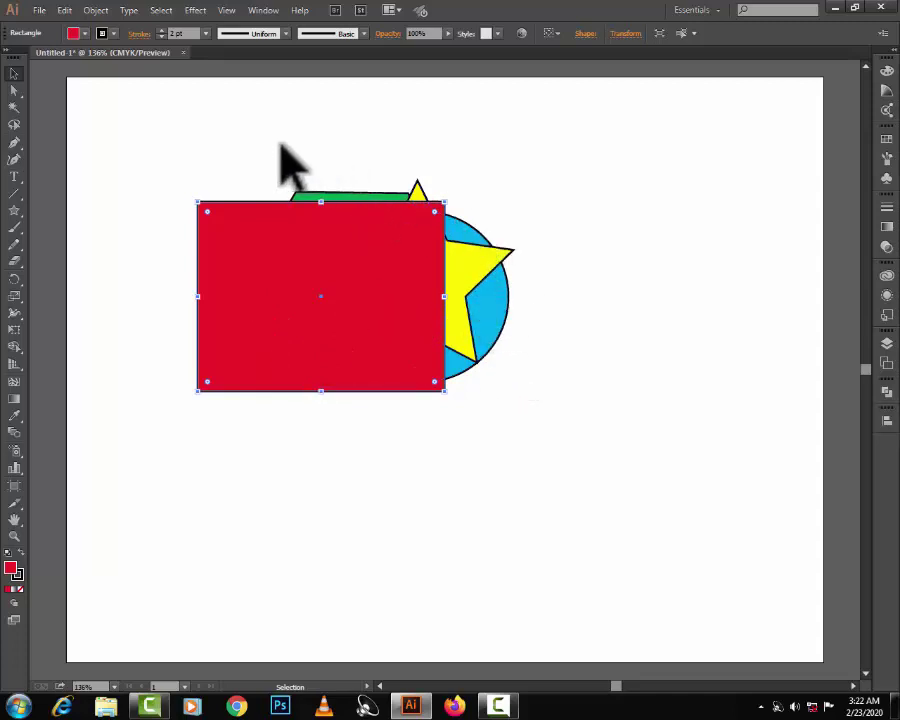
left_click_drag(407, 319, 545, 313)
left_click_drag(456, 310, 566, 347)
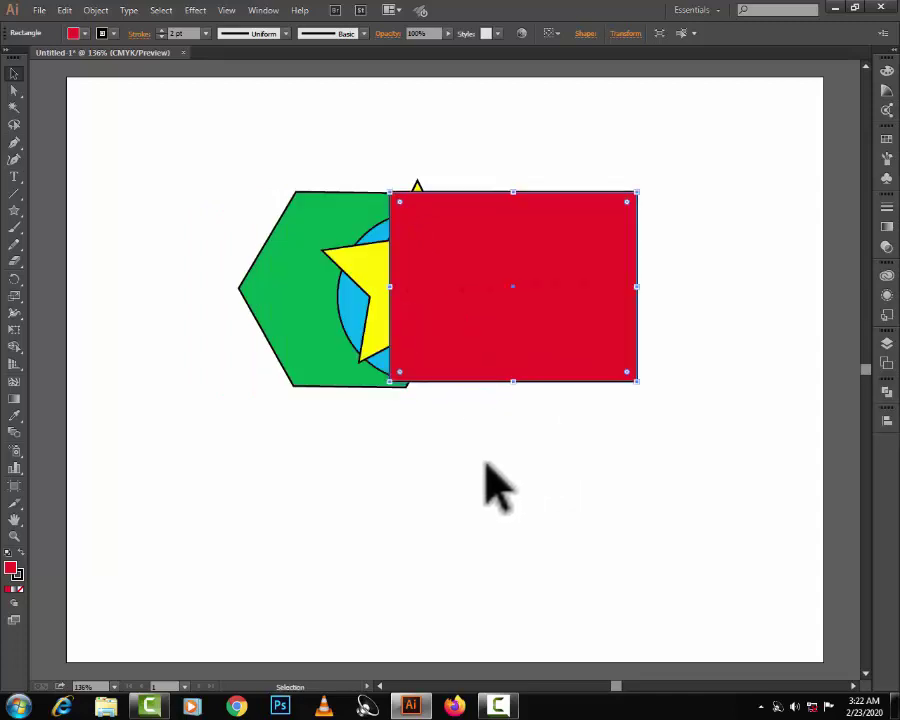
key("ctrl+z")
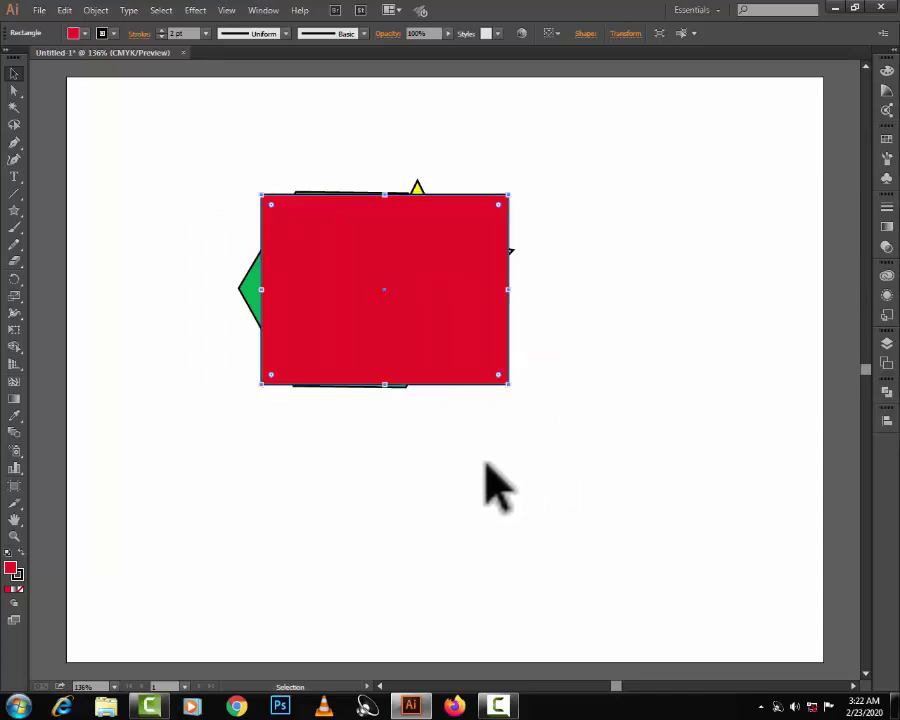
key("ctrl+z")
key("ctrl+z")
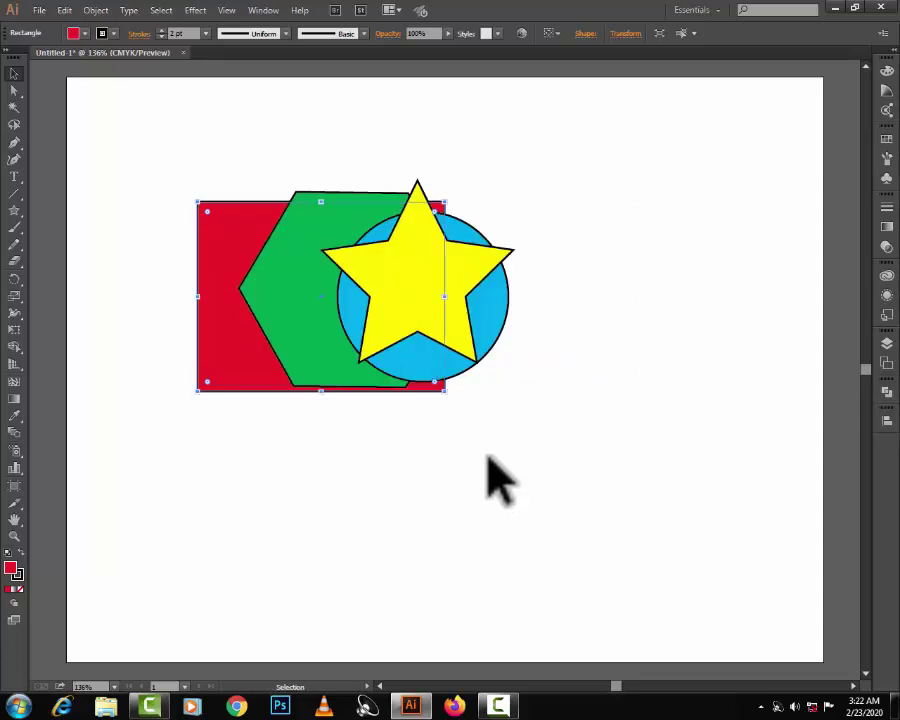
Step: Select the red rectangle and view the Object > Arrange options without applying any
left_click(482, 480)
key("v")
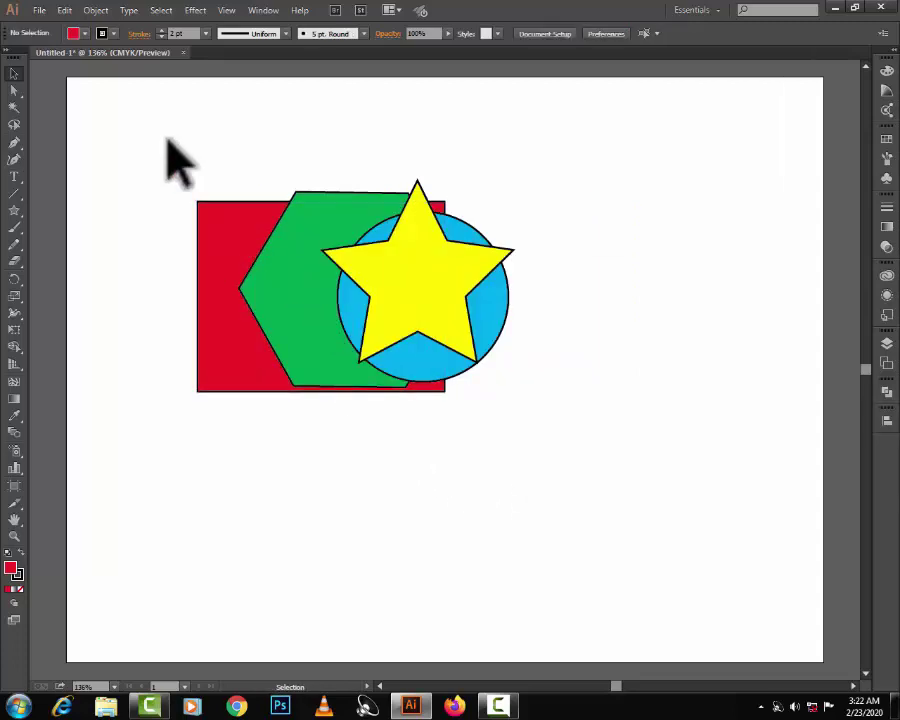
left_click(203, 238)
left_click(96, 10)
mouse_move(144, 44)
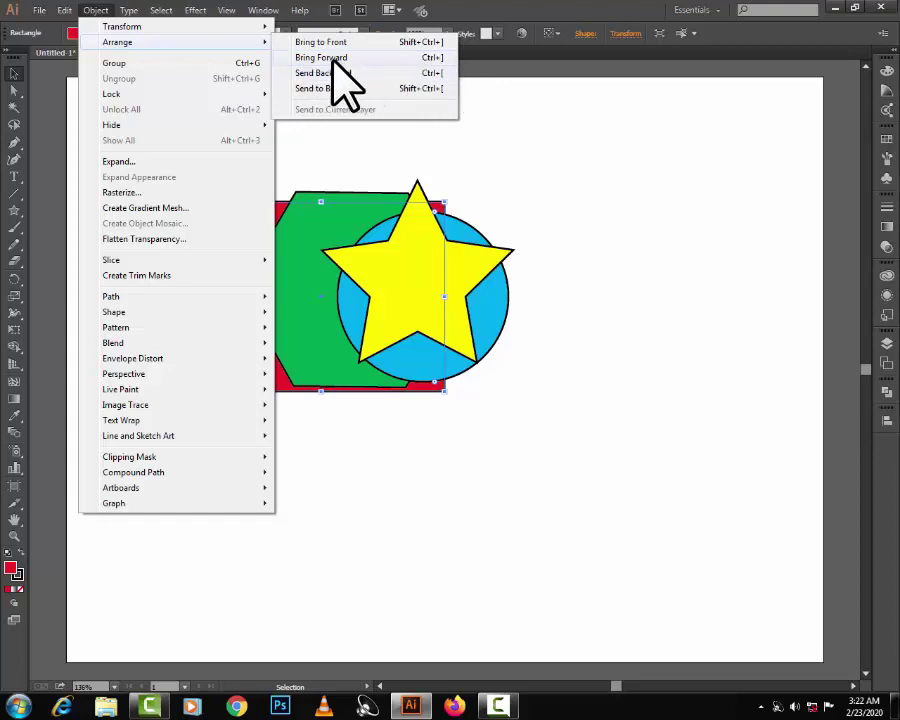
left_click(548, 150)
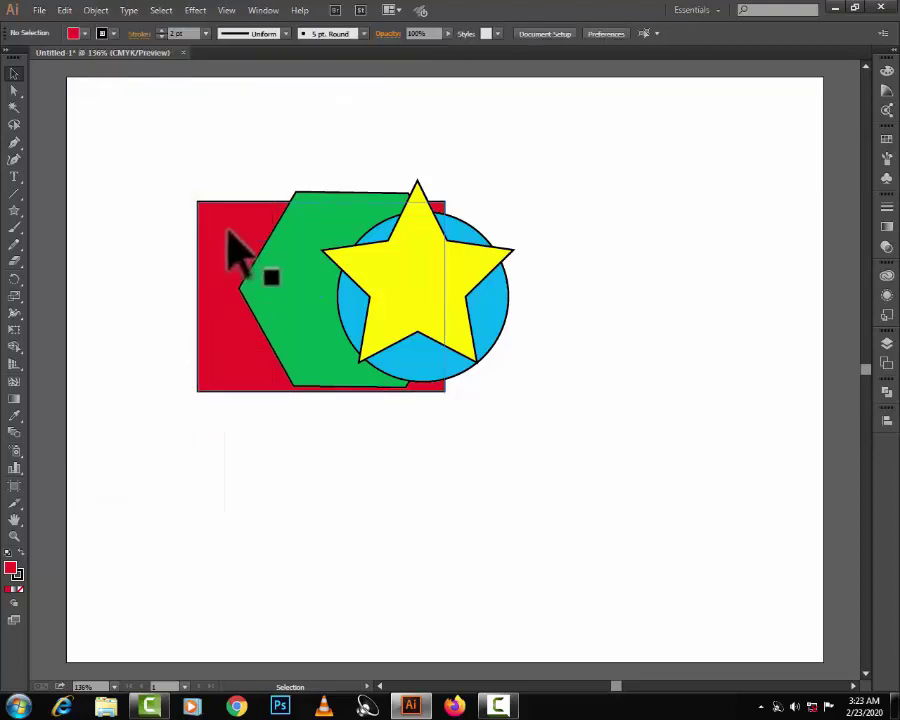
Step: Apply Bring Forward so the red rectangle sits above the green hexagon, below the circle and star
left_click(228, 245)
left_click(95, 12)
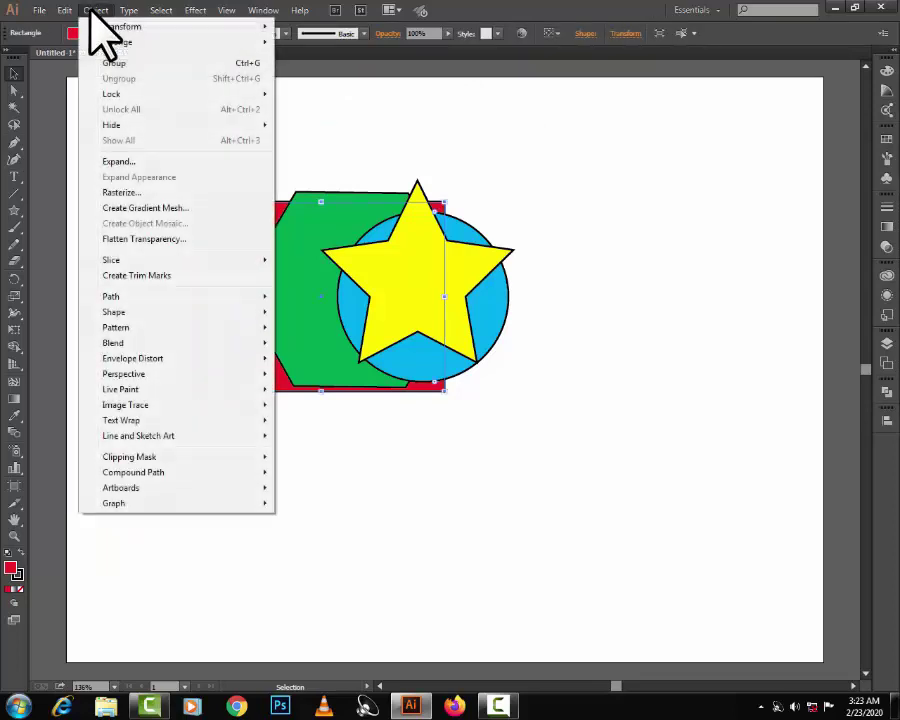
mouse_move(97, 42)
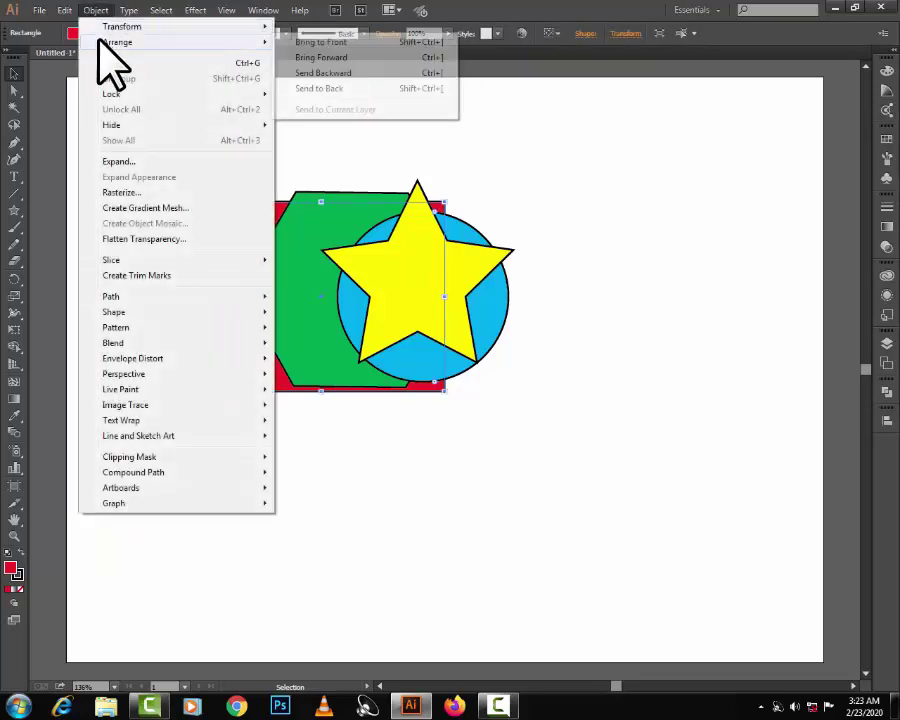
left_click(333, 58)
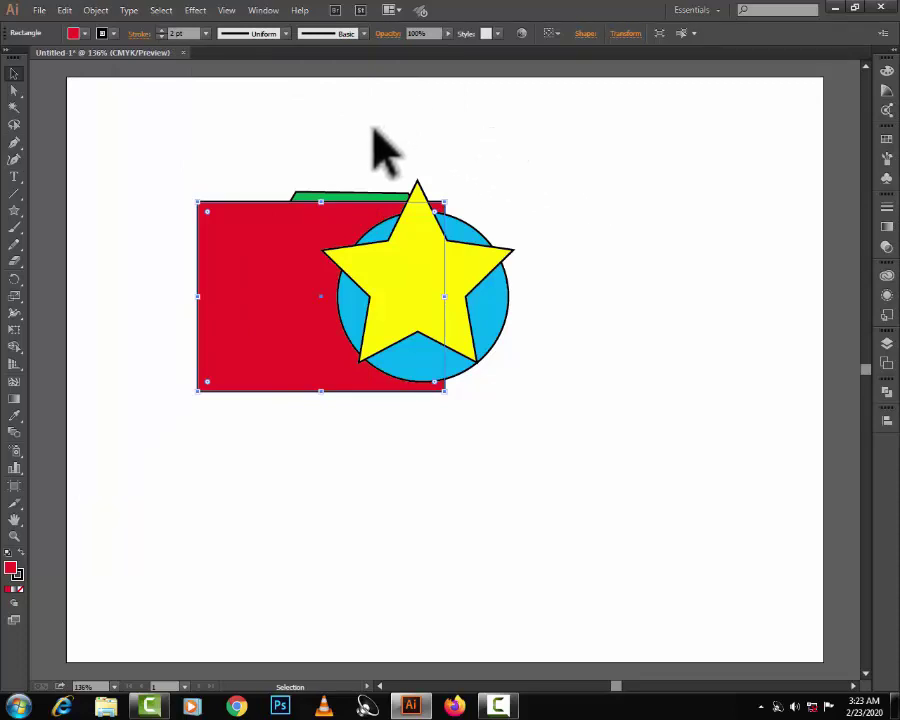
left_click(95, 11)
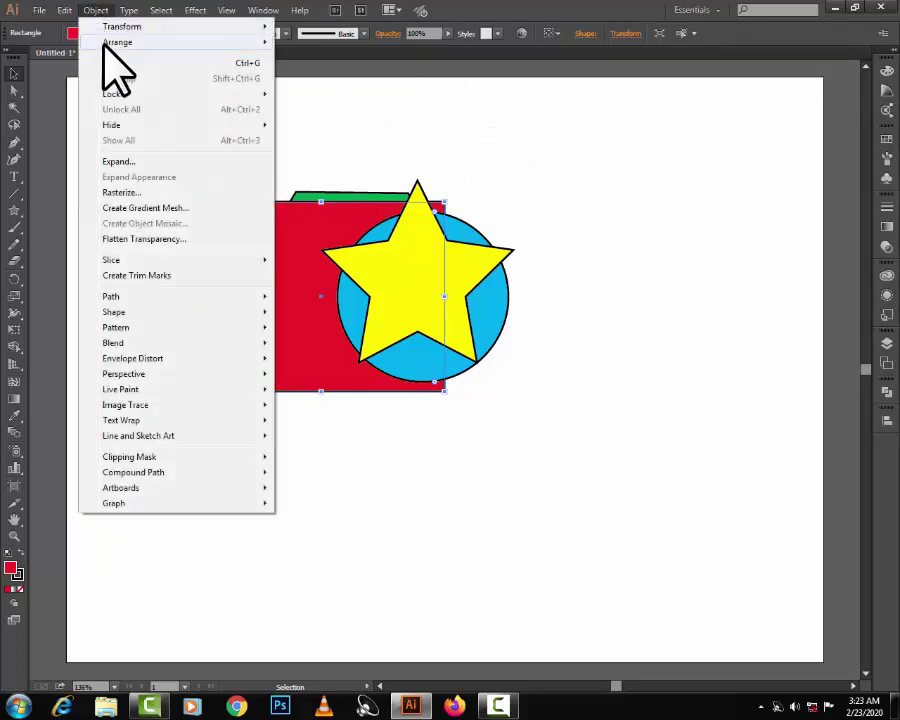
mouse_move(110, 43)
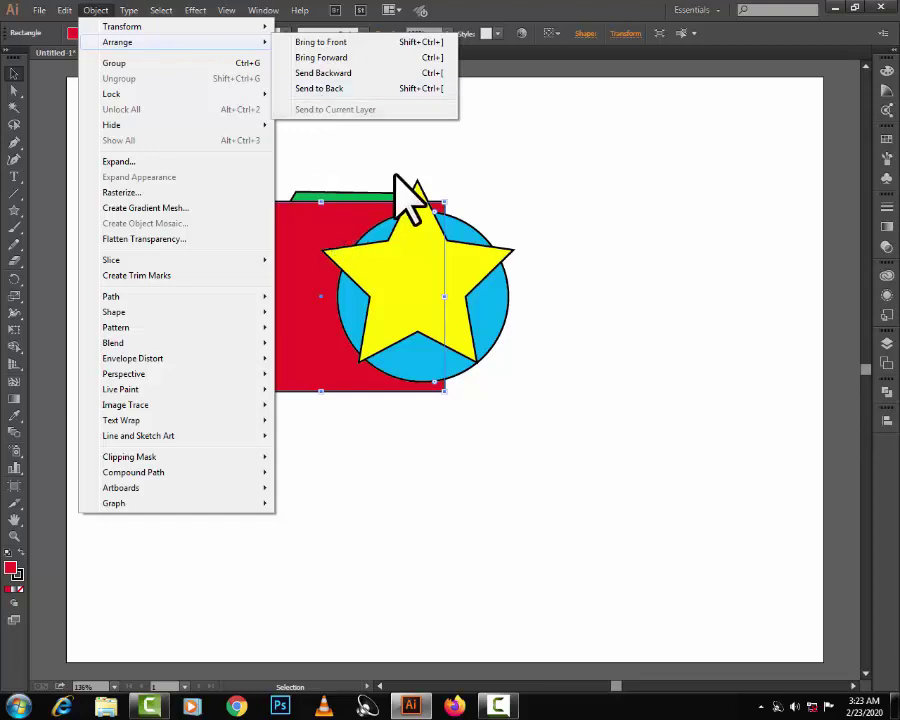
left_click(503, 195)
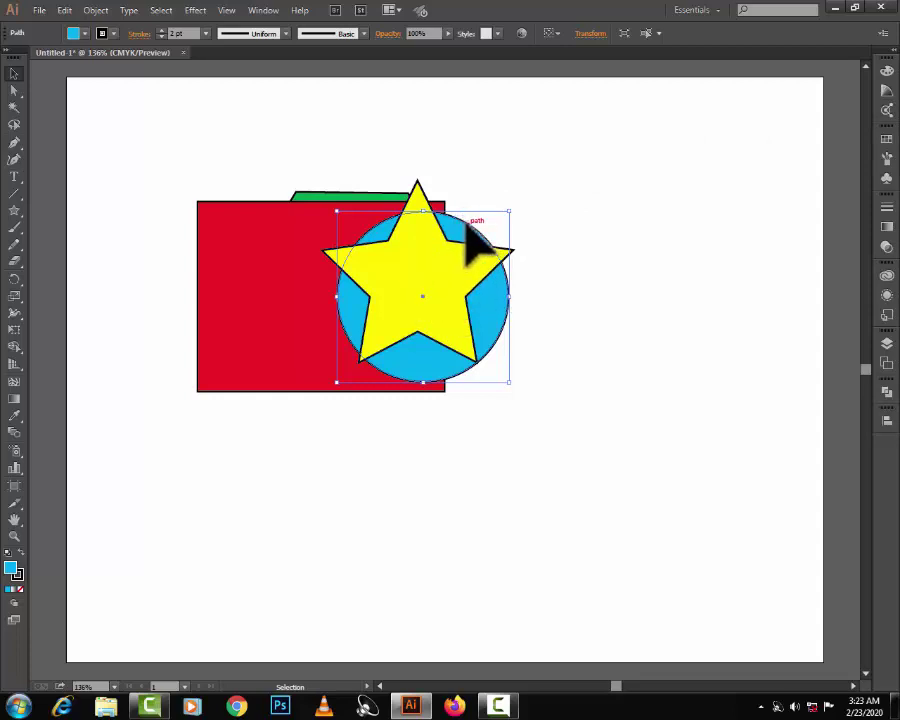
Step: Return the red rectangle behind the green hexagon, then reselect the rectangle
left_click(92, 10)
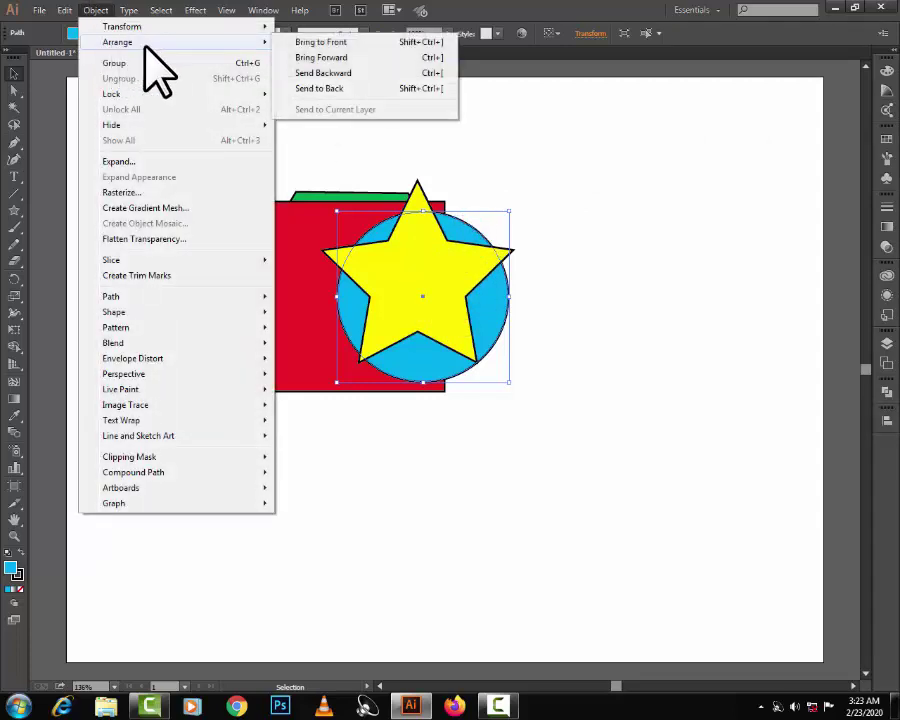
left_click(318, 57)
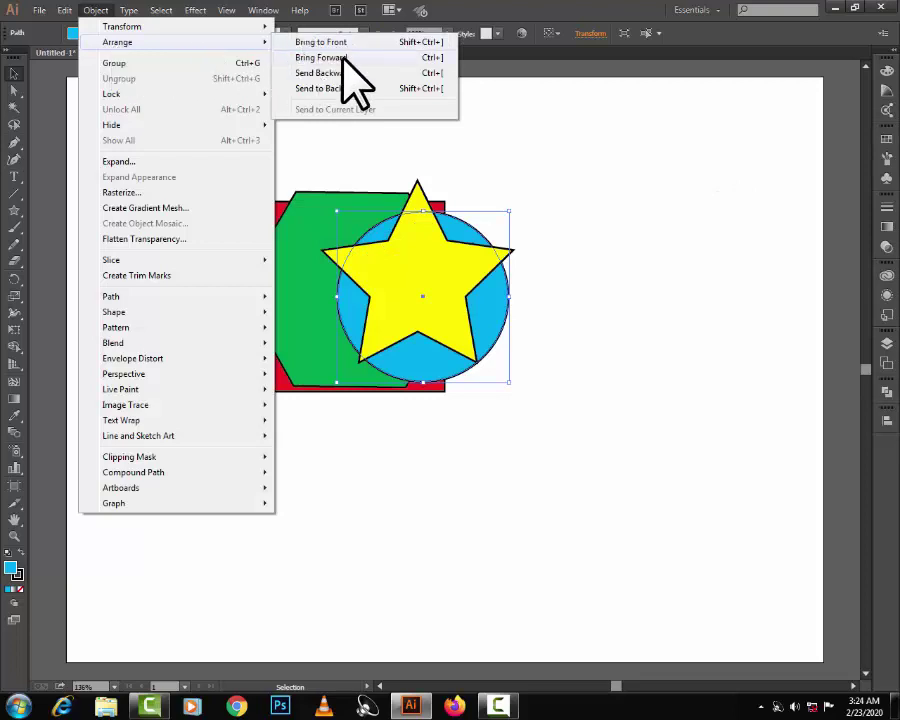
left_click(510, 210)
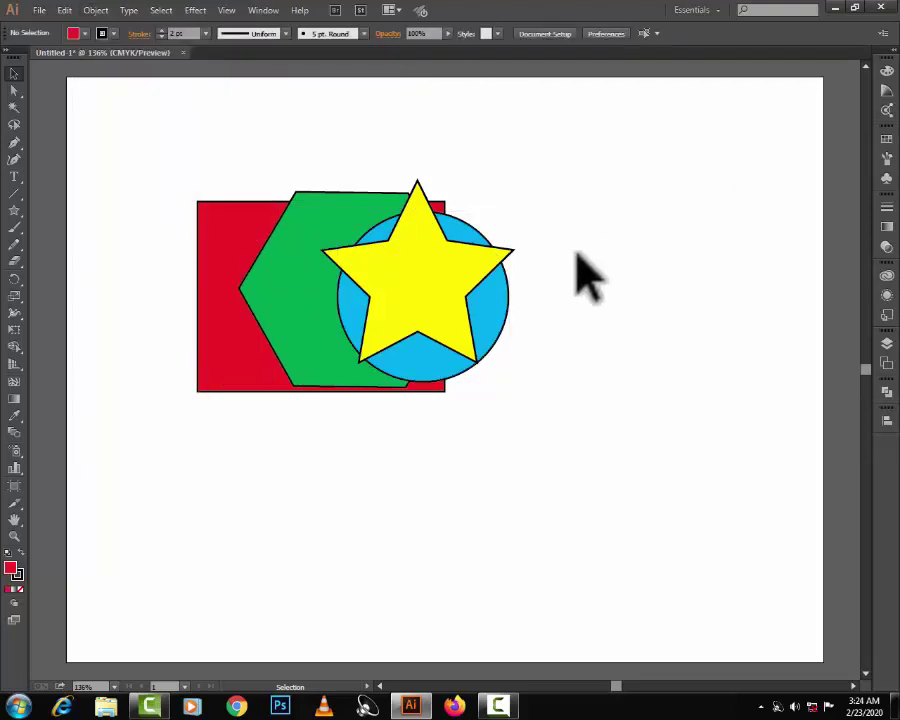
left_click(224, 208)
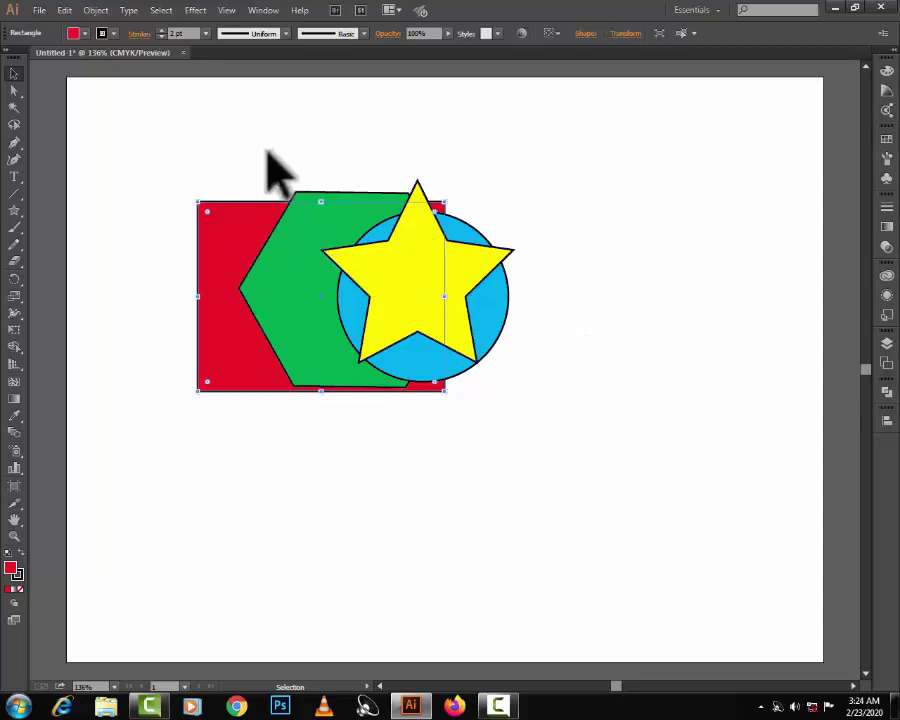
Step: Apply Object > Arrange > Bring Forward to the red rectangle, placing it over the hexagon, then deselect
left_click(95, 10)
mouse_move(117, 42)
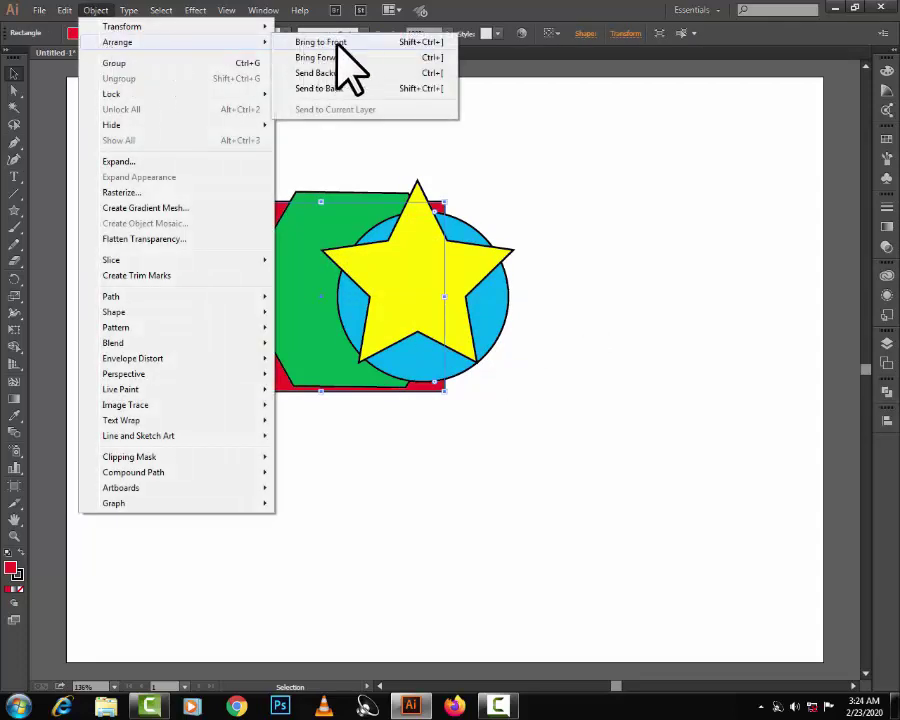
left_click(589, 157)
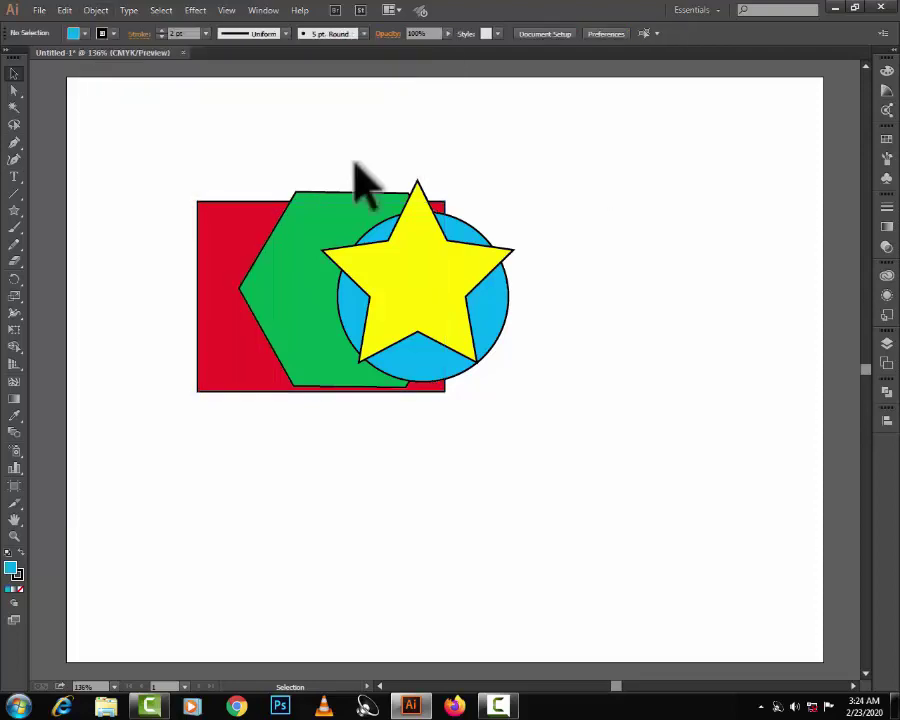
left_click(240, 213)
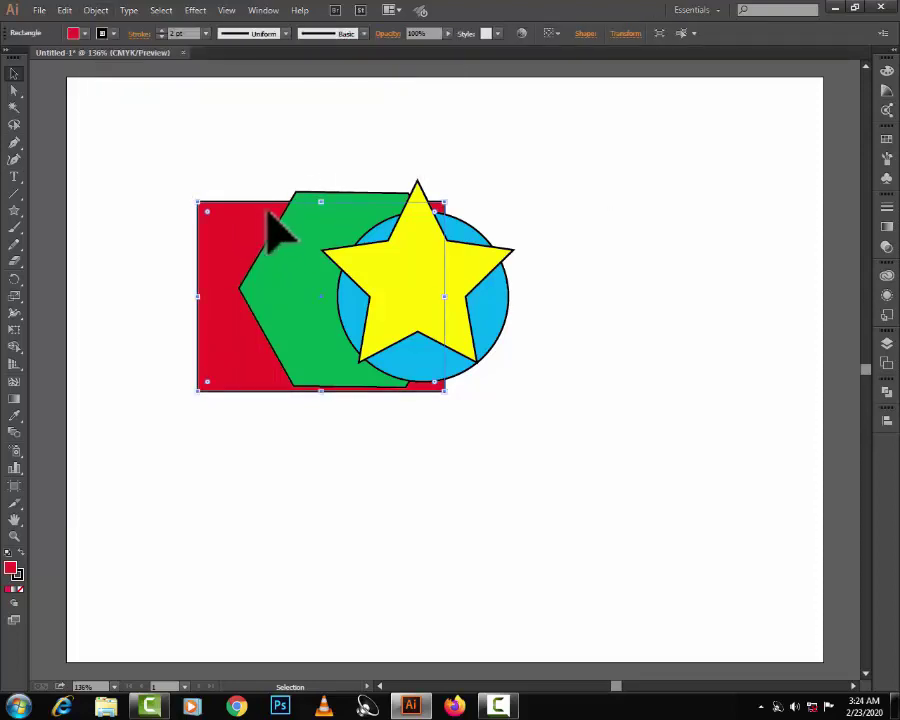
left_click(285, 224)
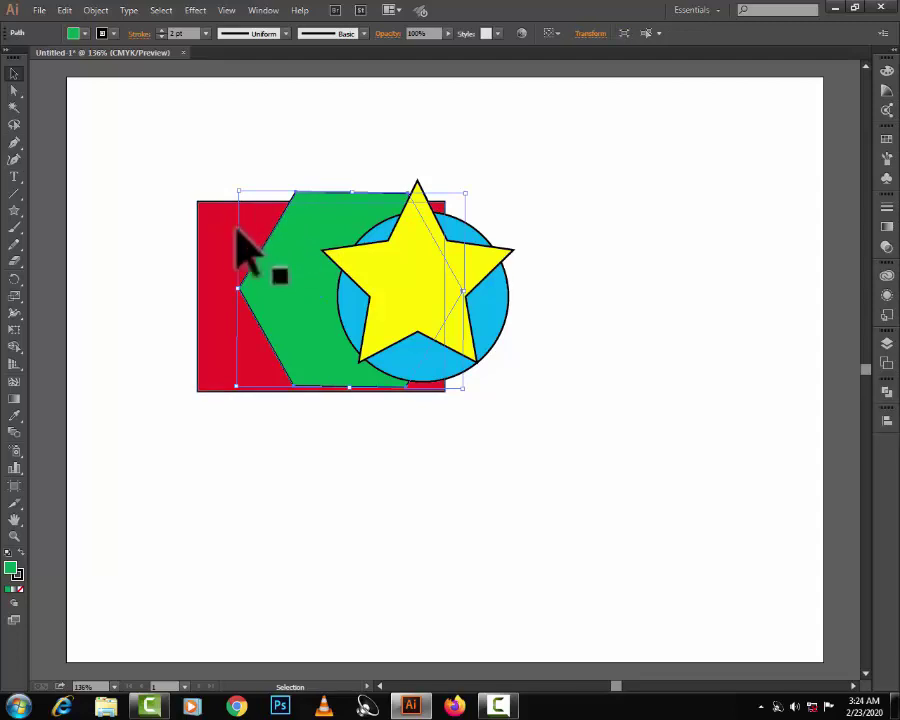
left_click(227, 237)
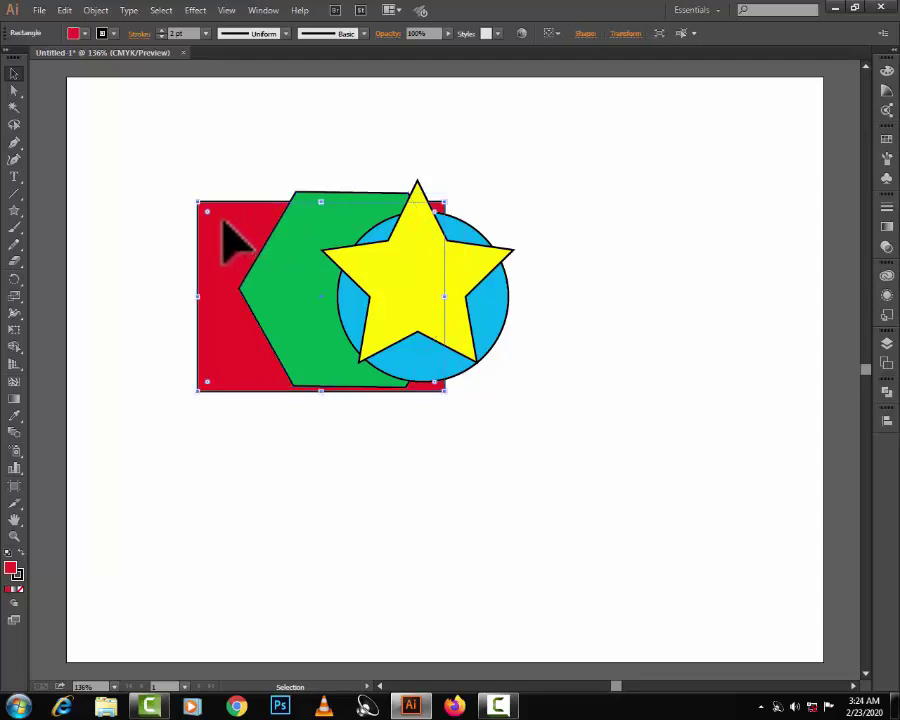
left_click(92, 10)
mouse_move(104, 44)
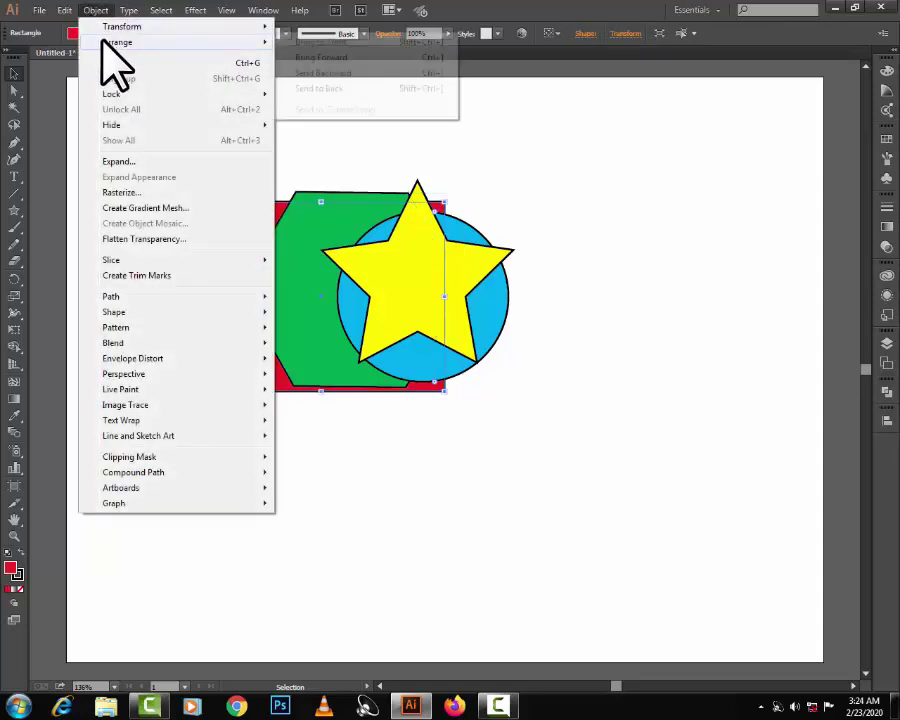
left_click(310, 58)
left_click(311, 181)
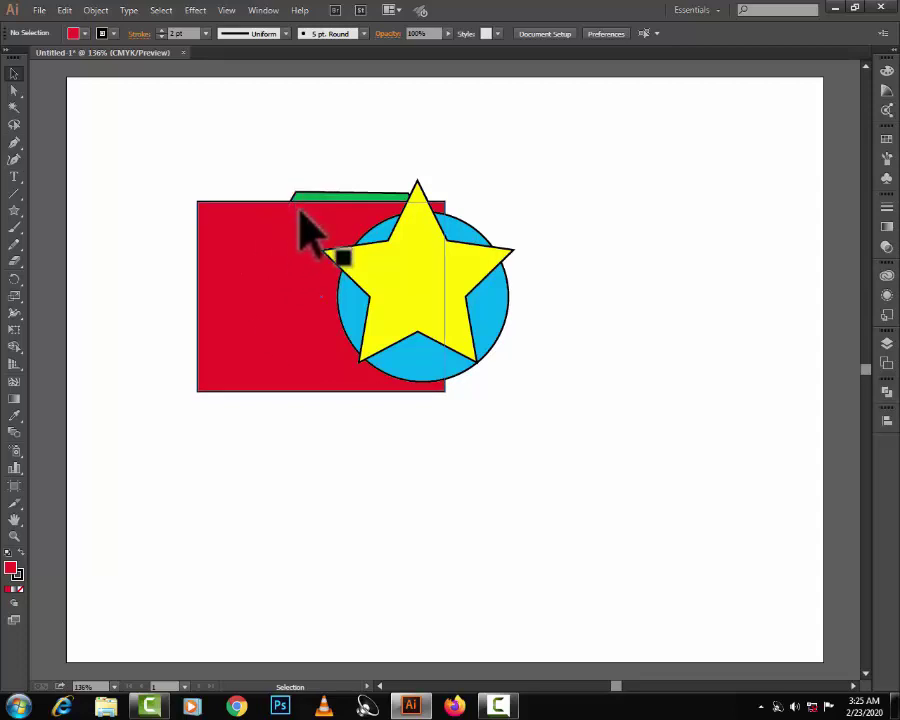
Step: Use Bring to Front to put the blue circle over the yellow star, then reselect the red rectangle
left_click(467, 229)
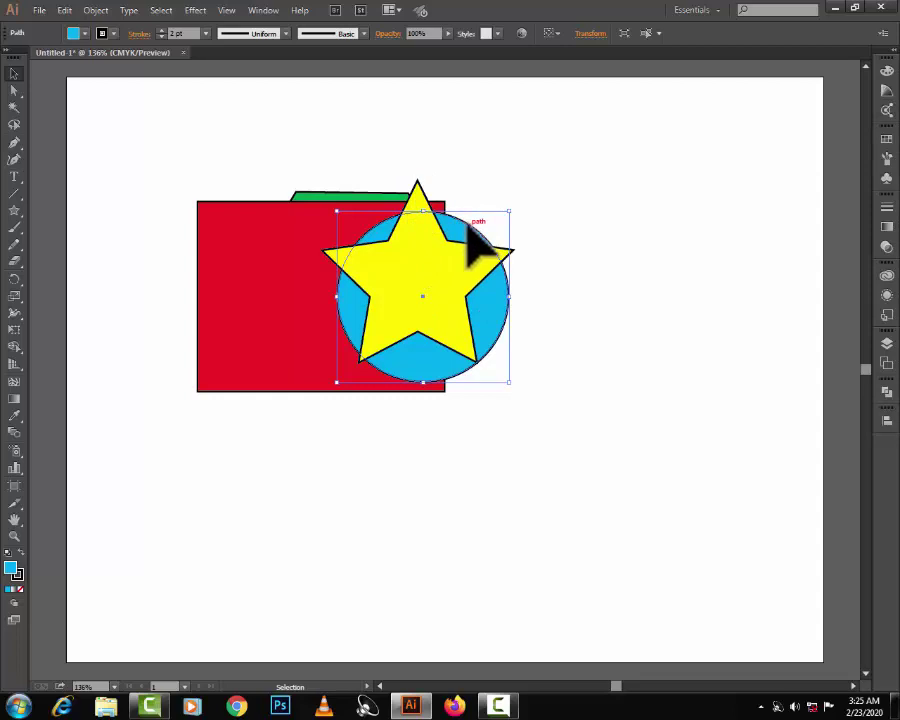
left_click(97, 12)
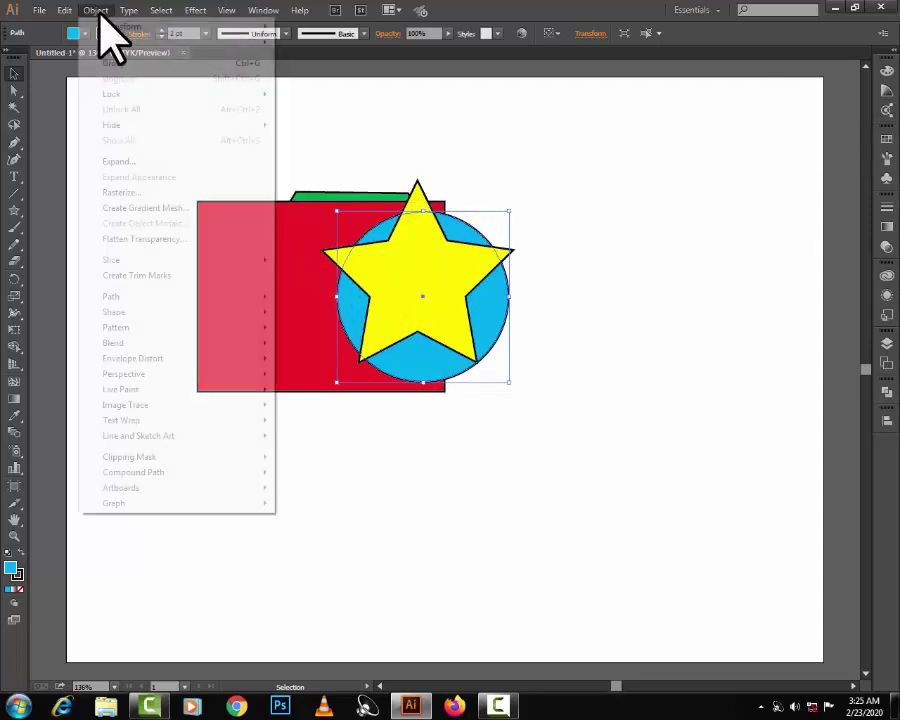
mouse_move(115, 43)
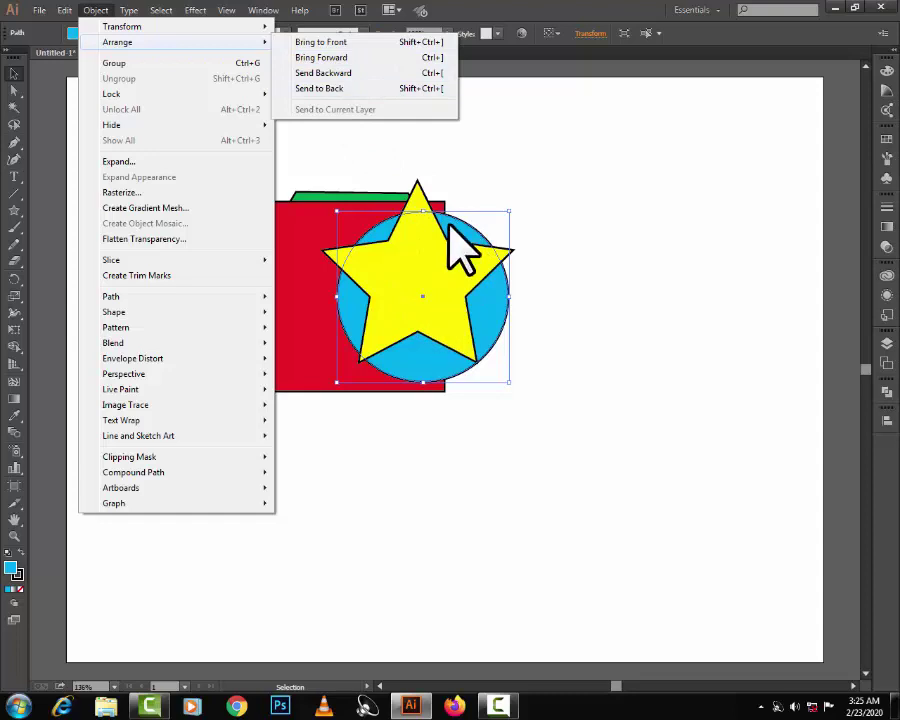
left_click(312, 42)
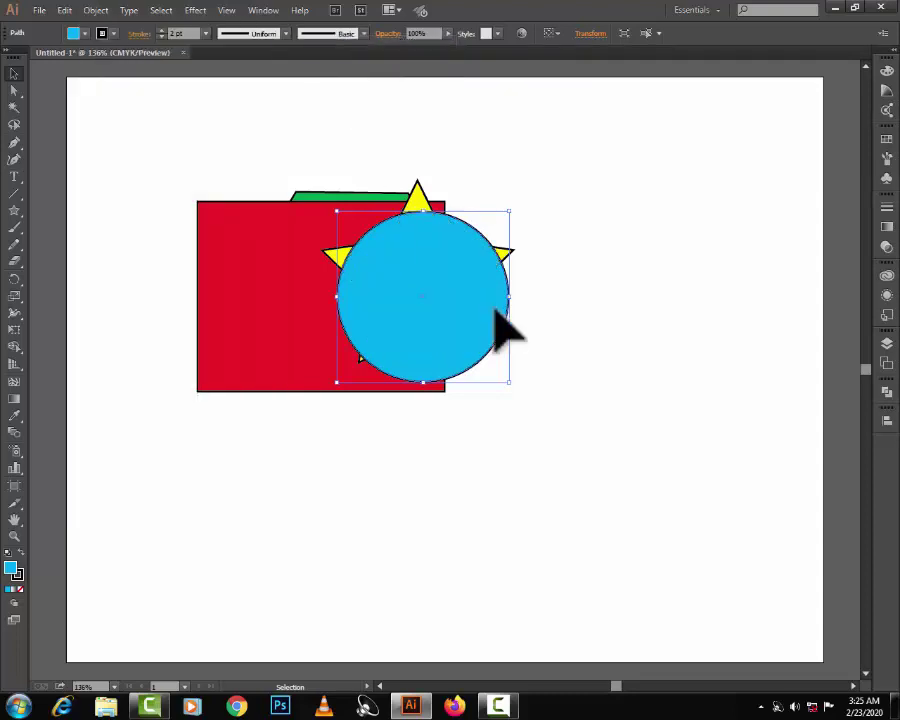
left_click(558, 208)
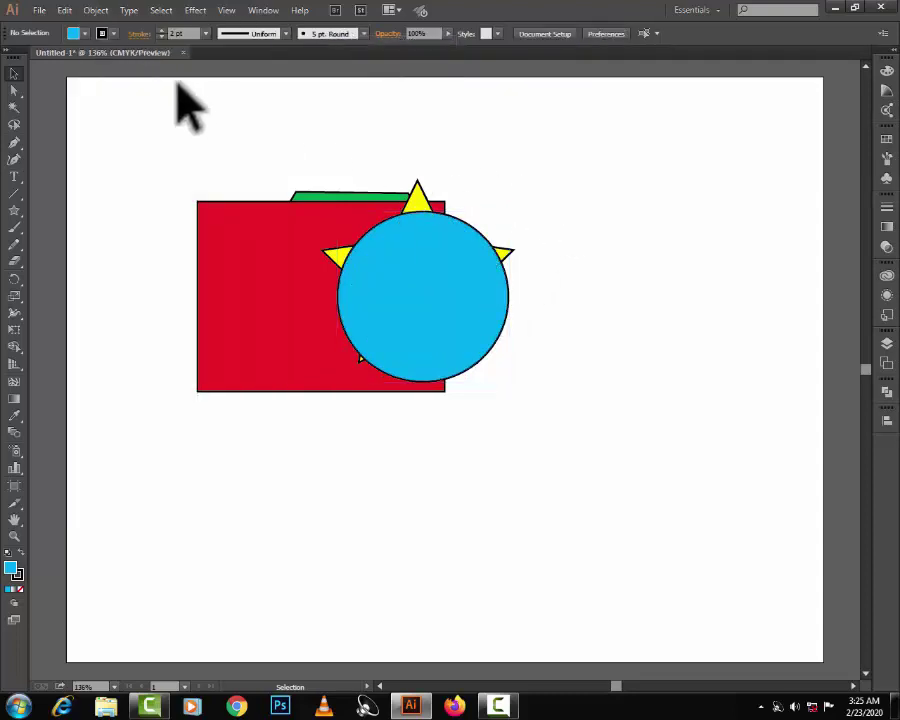
left_click(305, 206)
left_click(96, 10)
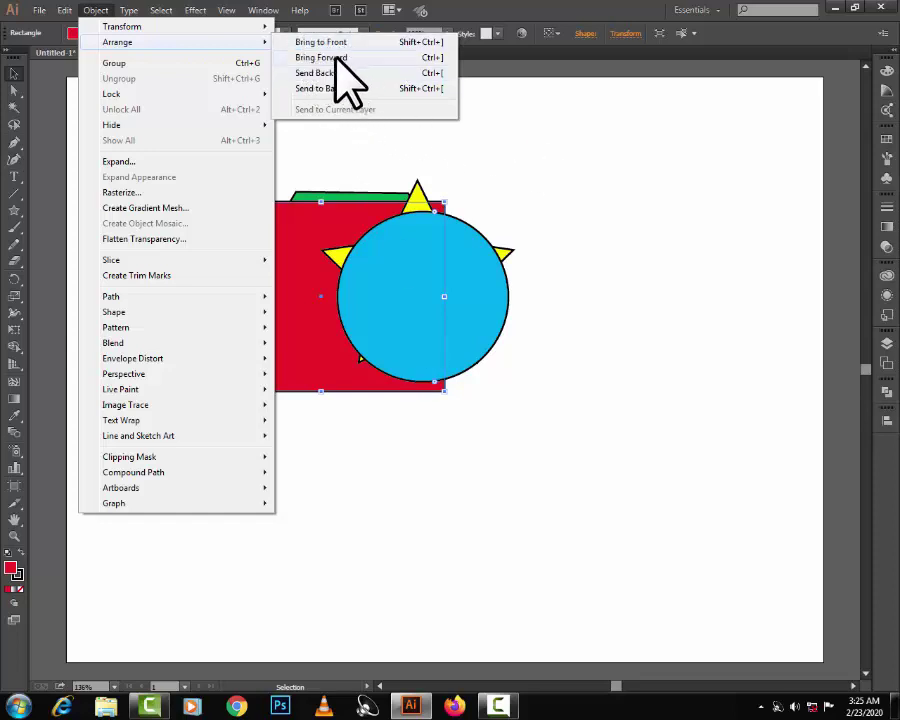
Step: Drag the green hexagon up-left, the blue circle down-right and the yellow star left
left_click(548, 160)
left_click(330, 240)
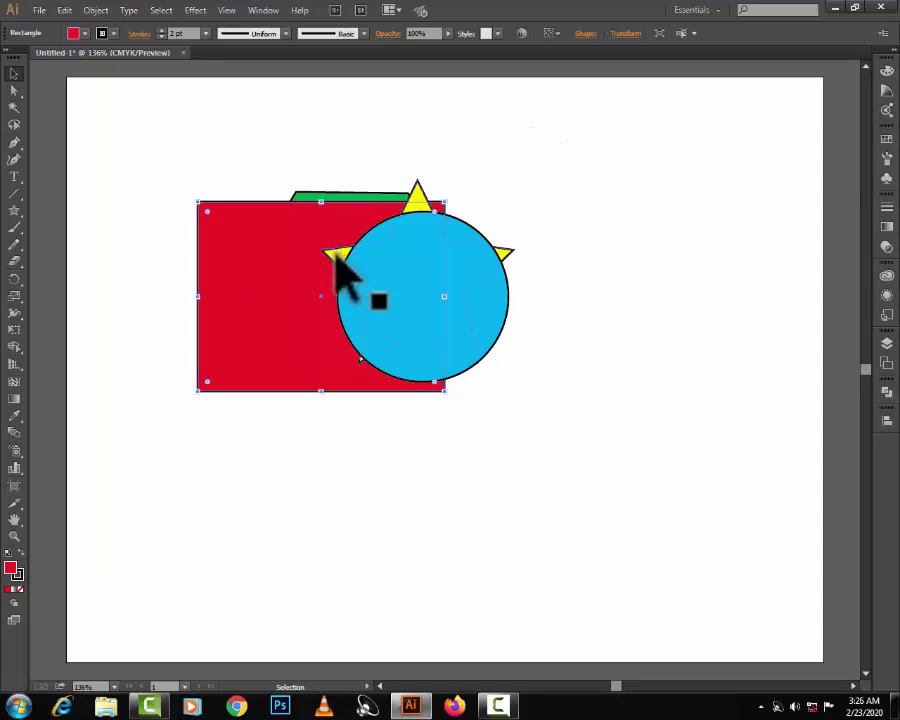
left_click(422, 183)
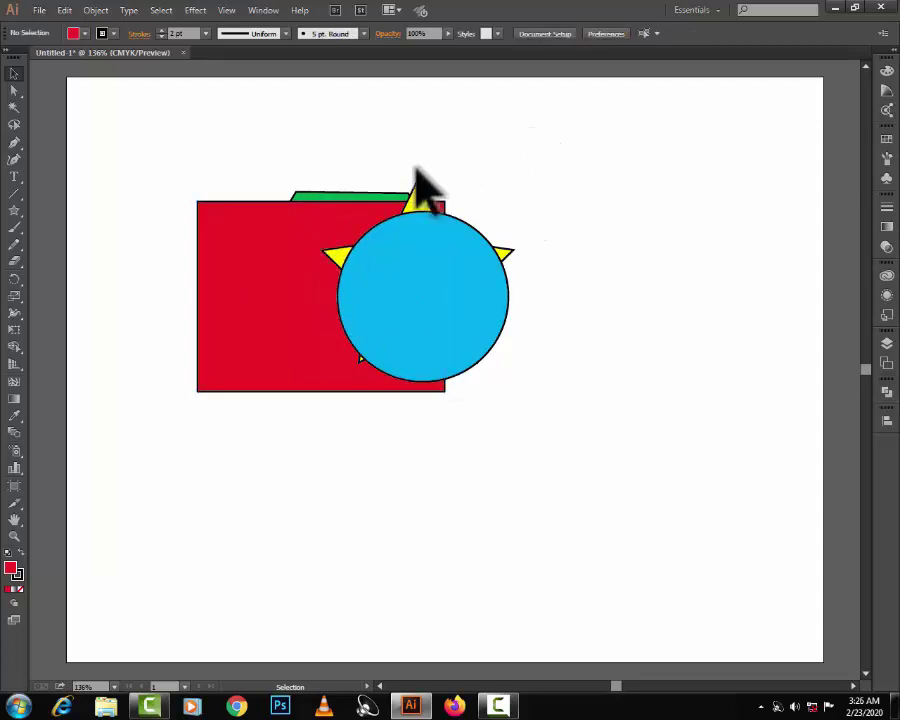
left_click_drag(346, 191, 336, 167)
left_click_drag(462, 311, 476, 340)
left_click_drag(412, 228, 356, 246)
Step: Shift the red rectangle to the right and leave it selected
left_click(540, 215)
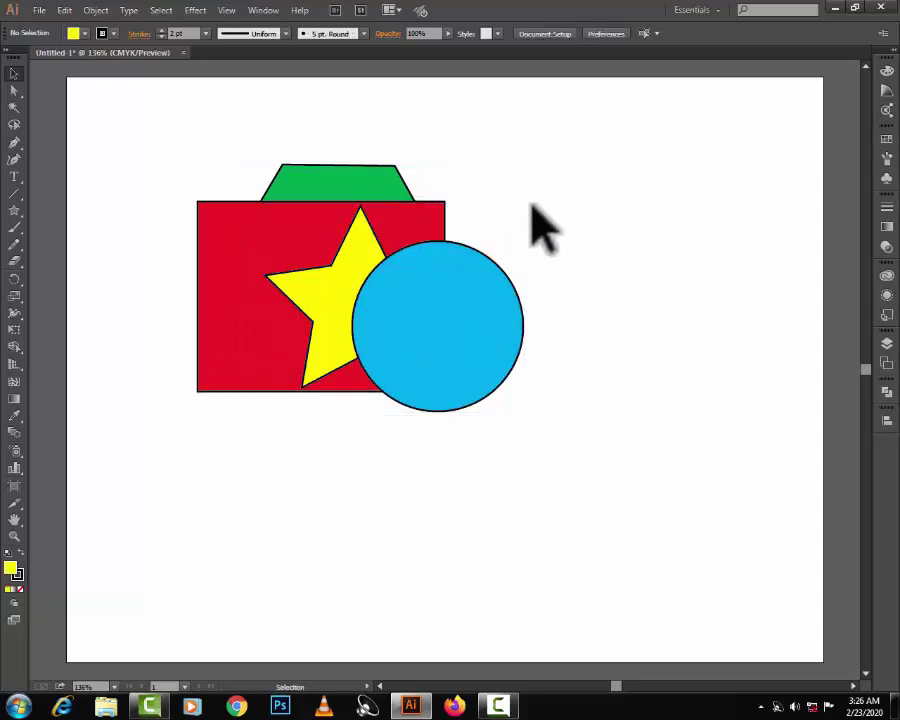
left_click(290, 220)
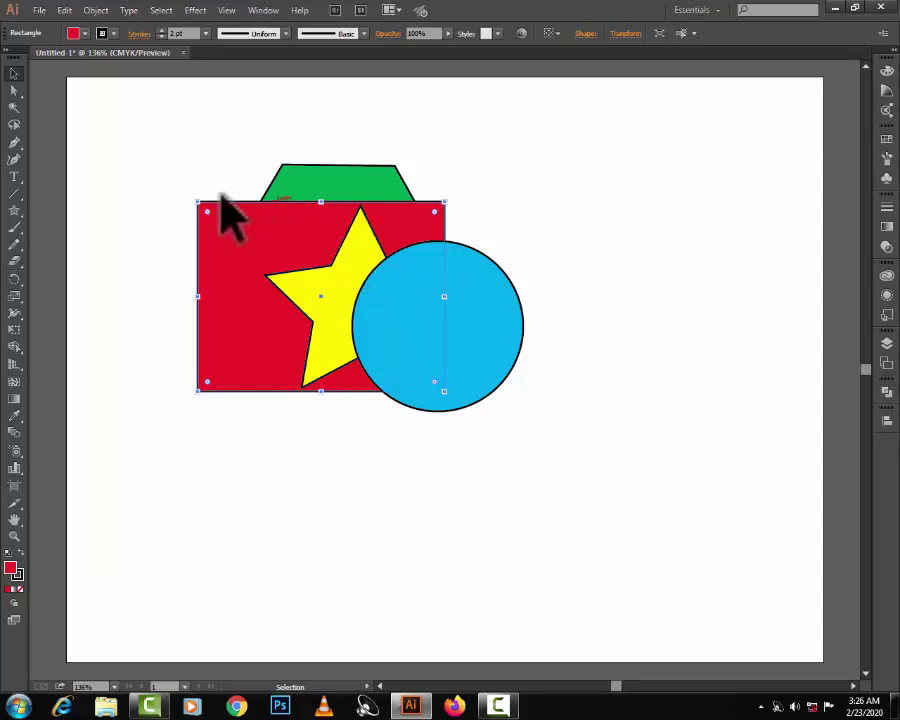
left_click_drag(195, 198, 242, 205)
left_click(332, 274)
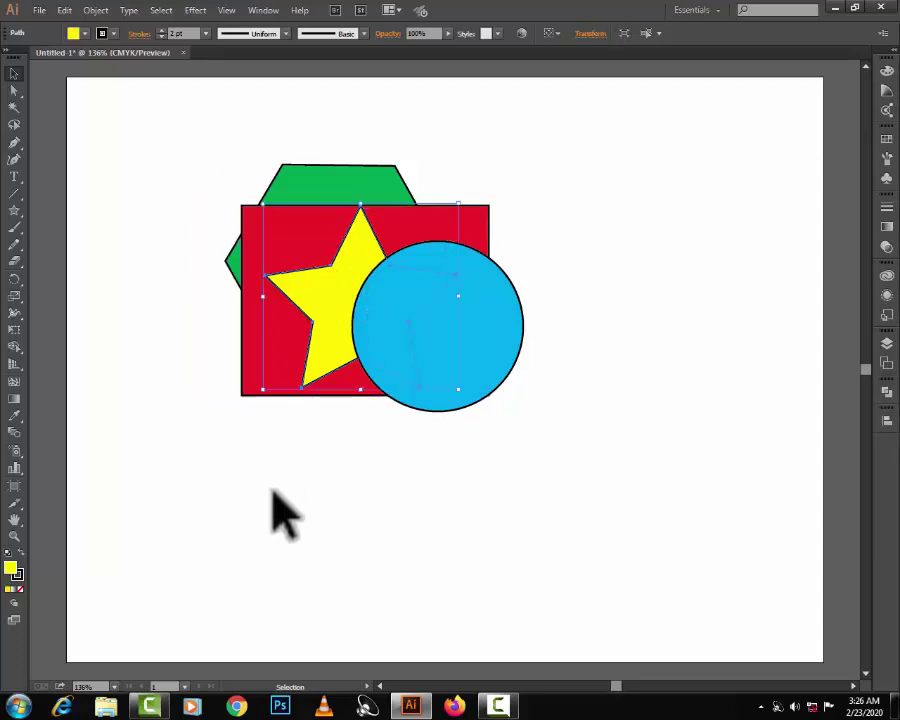
left_click(335, 380)
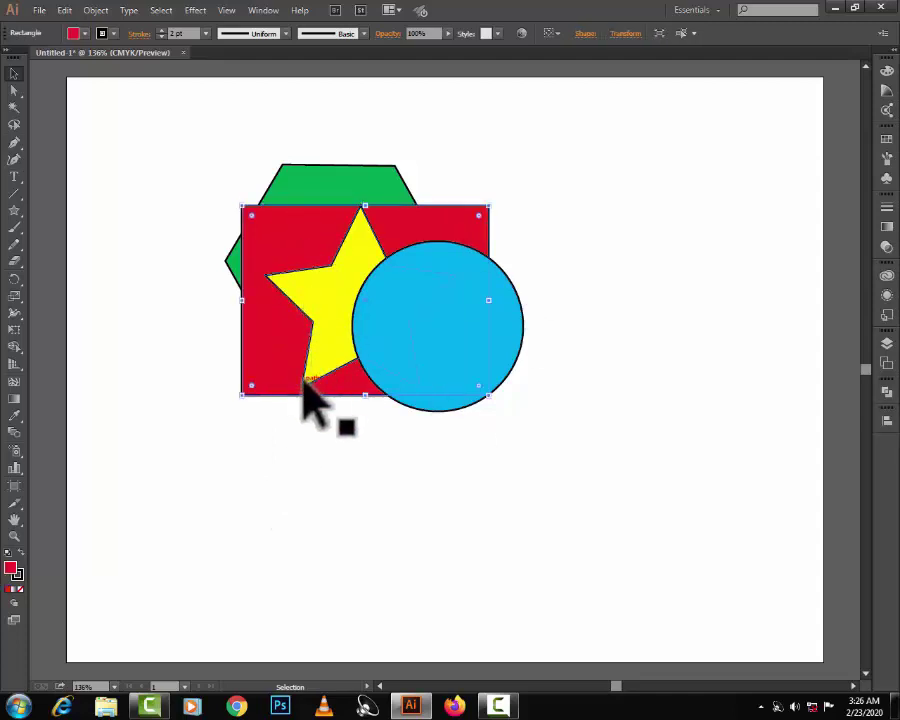
Step: Use Bring Forward so the red rectangle hides the yellow star
left_click(92, 11)
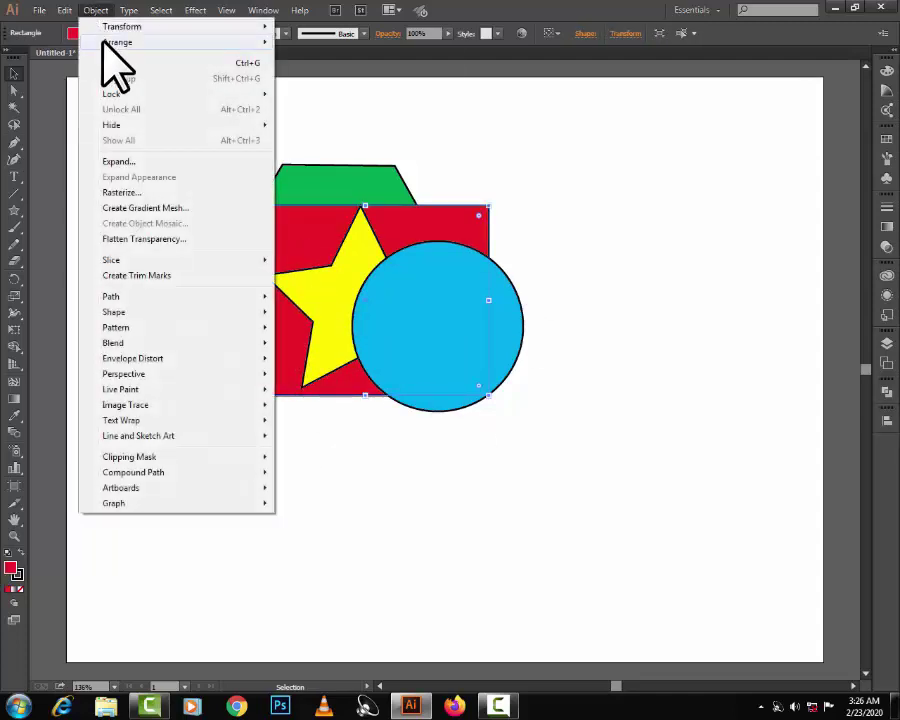
mouse_move(179, 44)
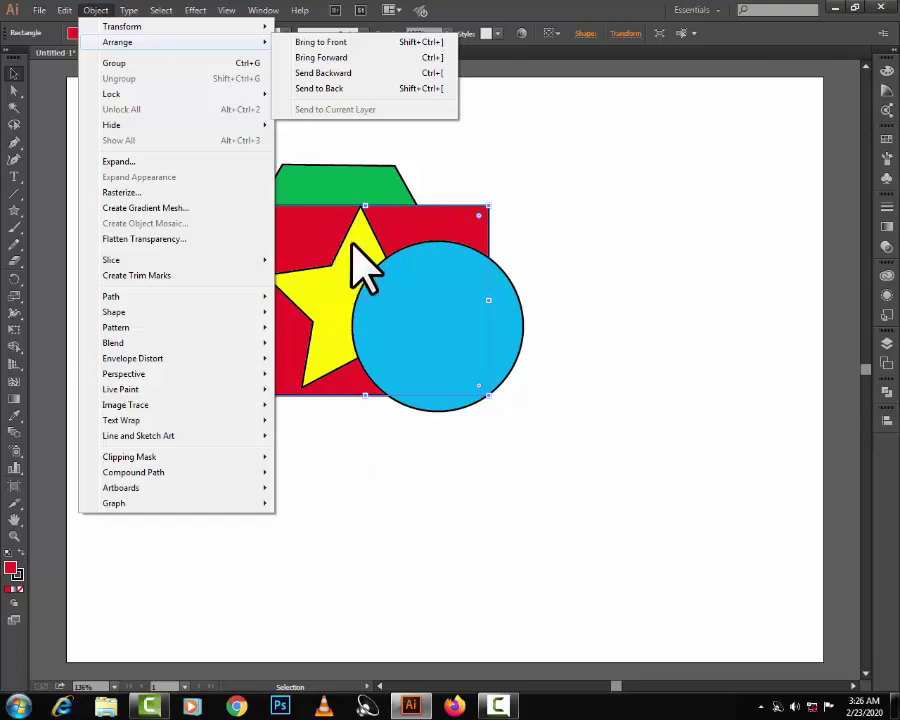
left_click(322, 58)
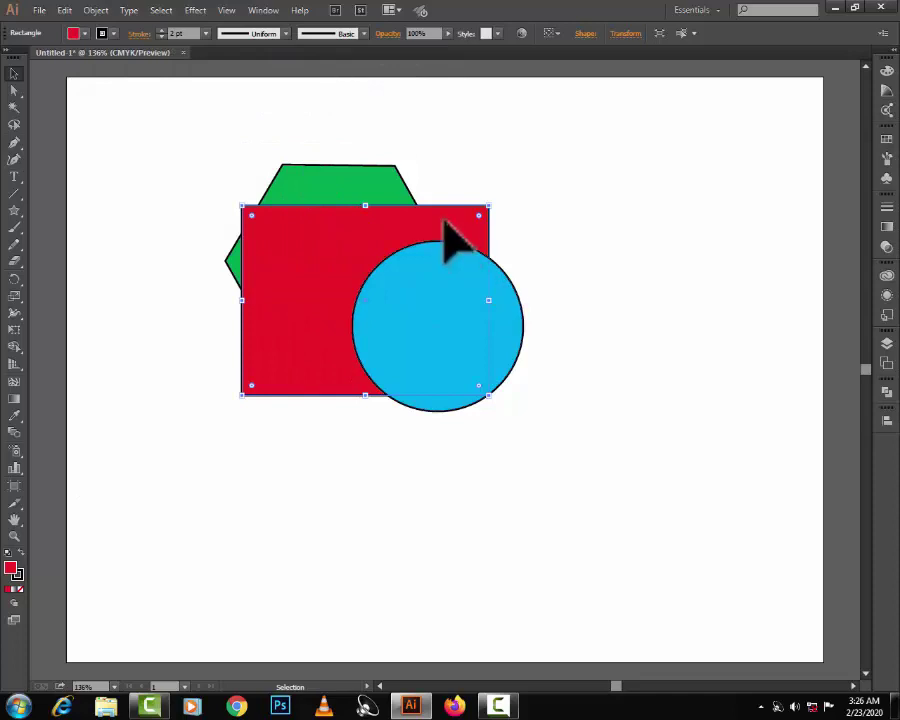
Step: Move the red rectangle further right and lift the yellow star up over the green hexagon
left_click_drag(444, 236, 498, 223)
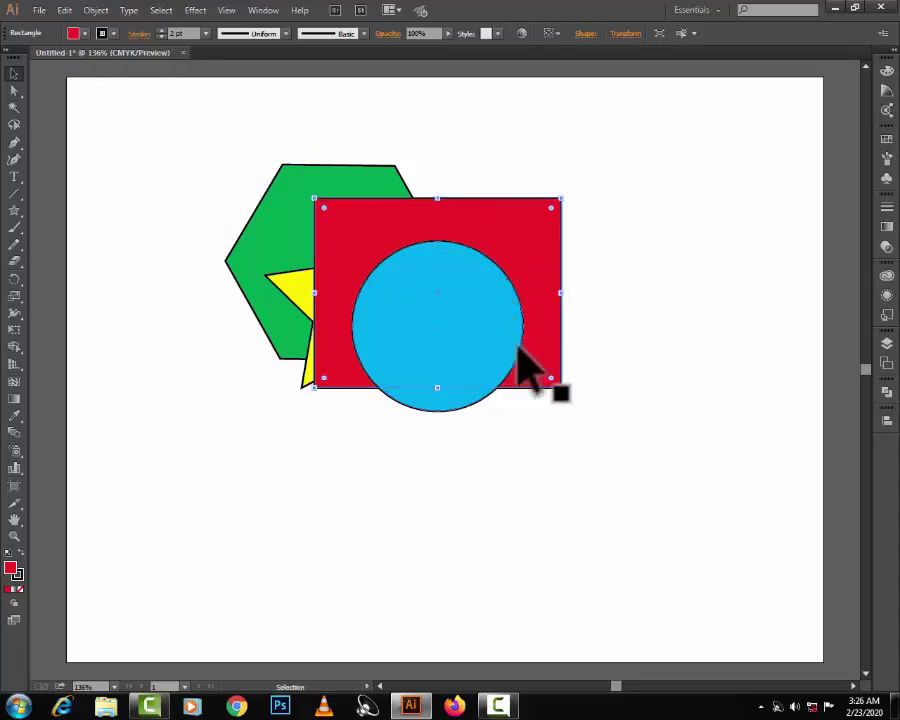
left_click_drag(384, 260, 422, 257)
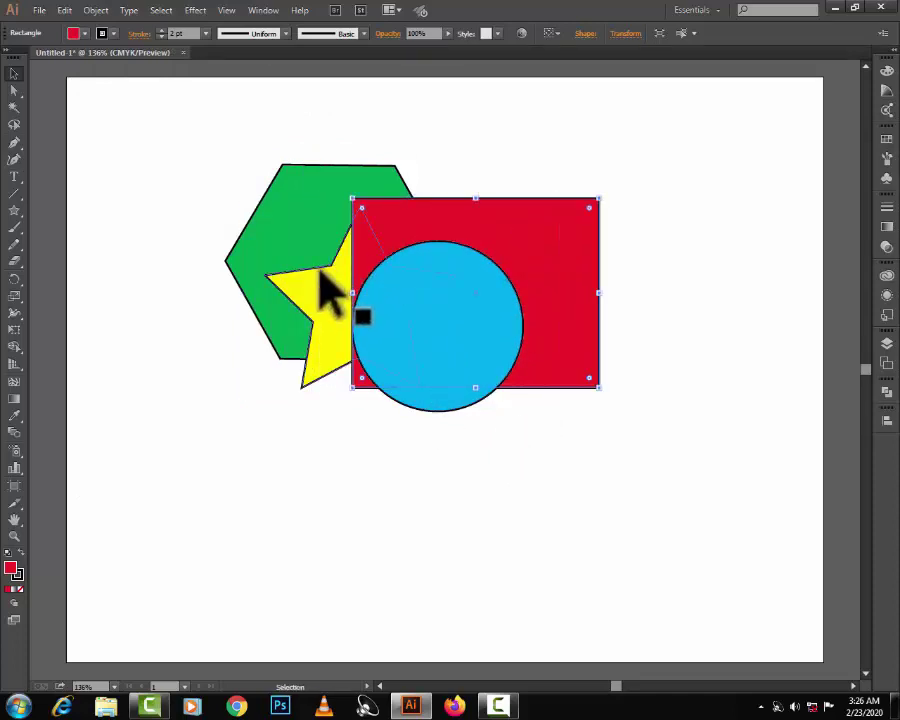
left_click_drag(331, 291, 336, 268)
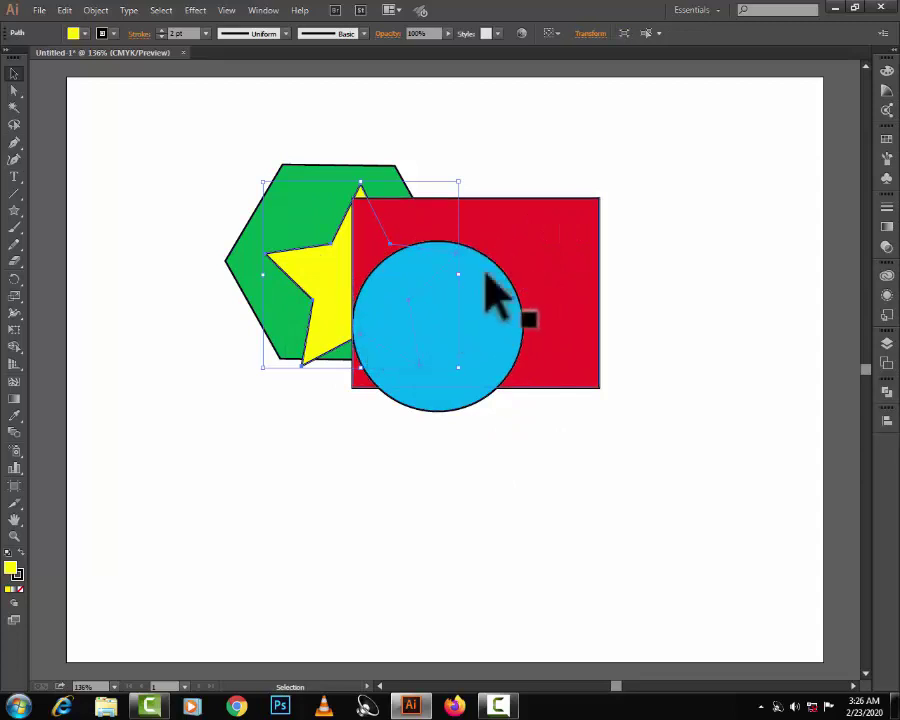
Step: Look over the Object > Arrange options without applying one, then reselect the red rectangle
left_click(96, 11)
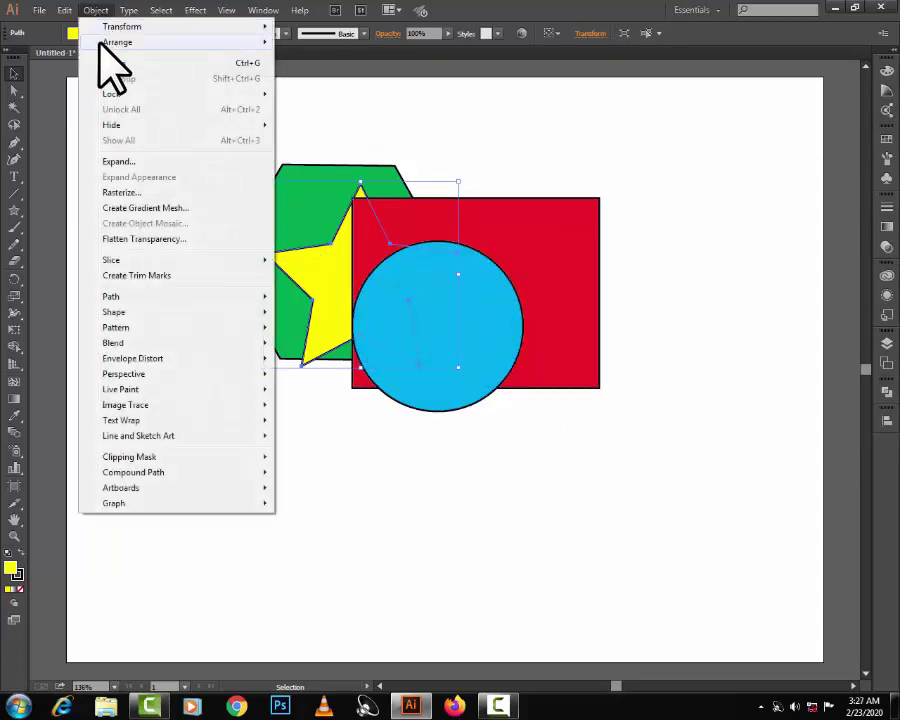
mouse_move(266, 43)
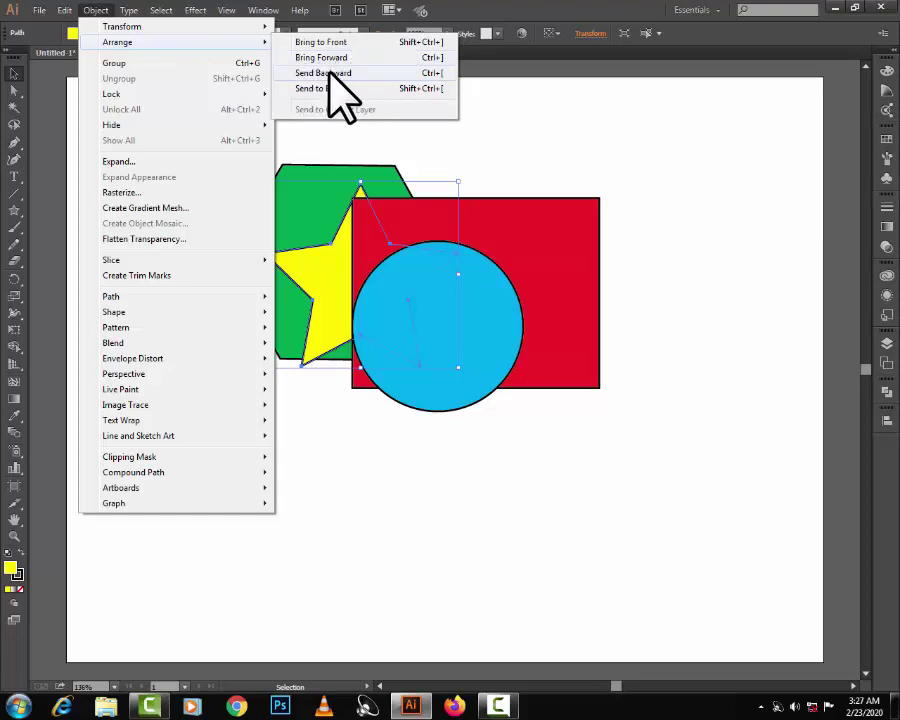
left_click(565, 155)
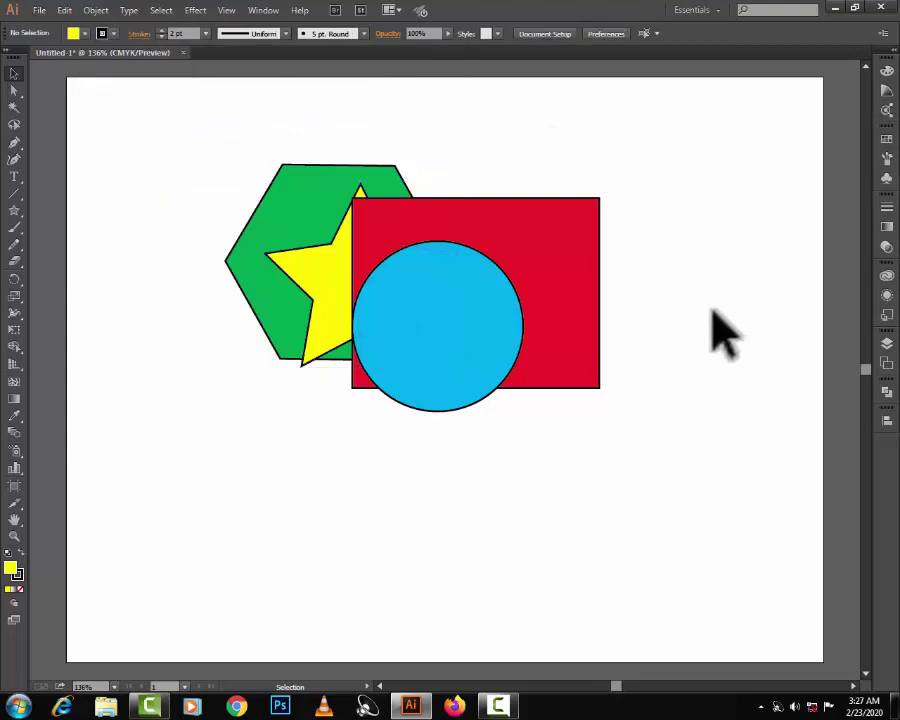
left_click(590, 240)
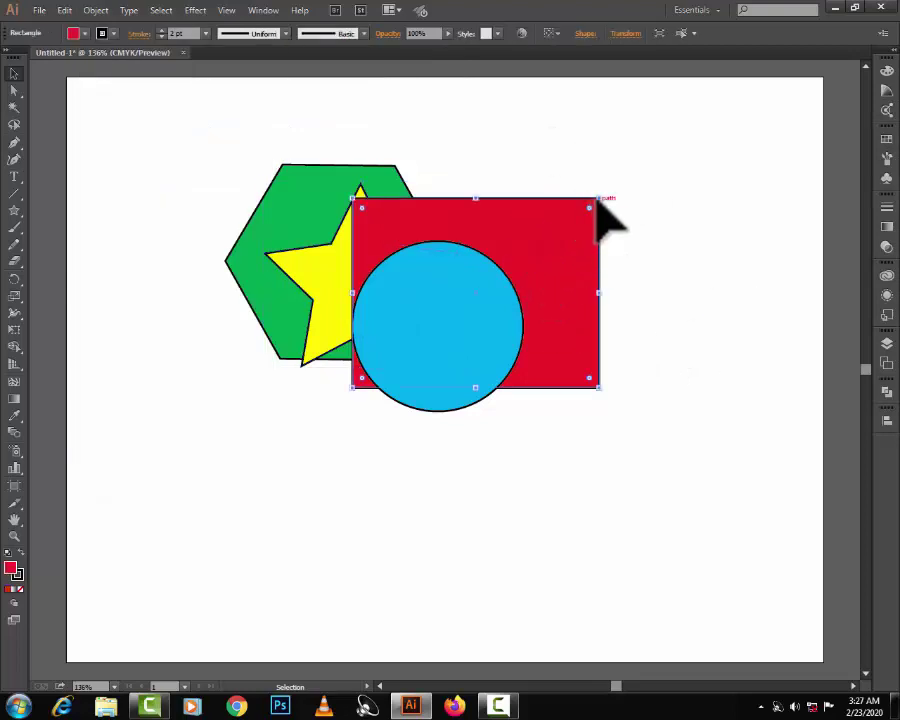
Step: Shrink the red rectangle by its corner, Send Backward behind the yellow star, and nudge it left
left_click_drag(598, 200, 528, 196)
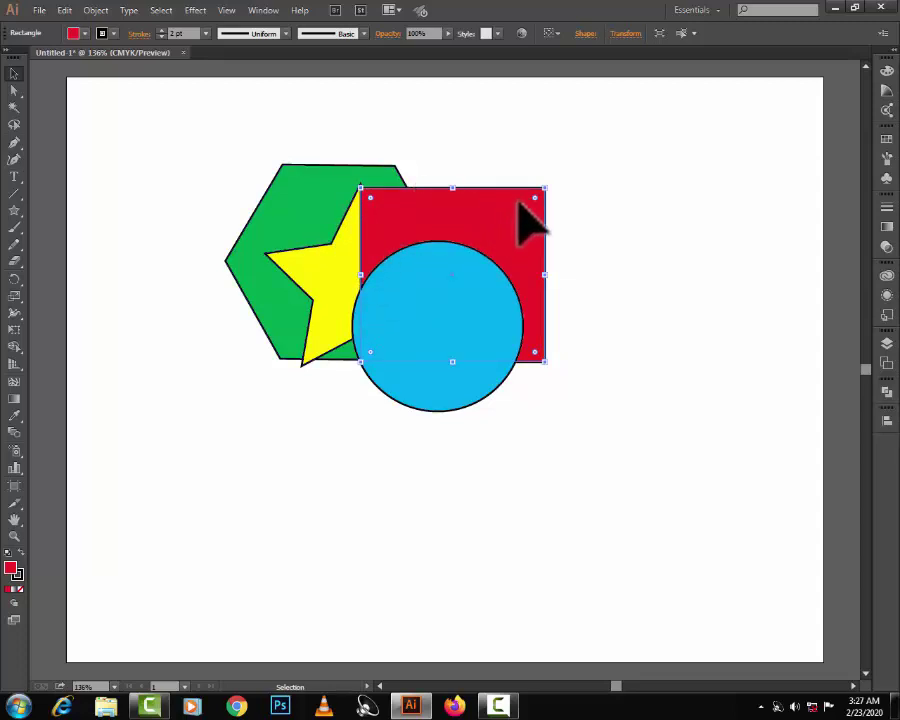
left_click(96, 10)
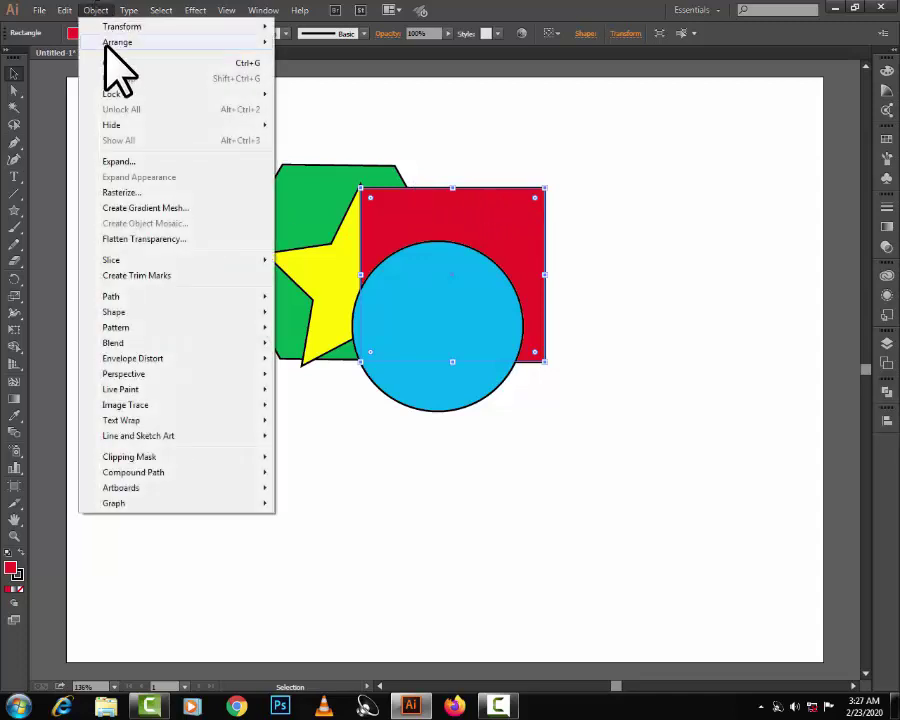
mouse_move(112, 42)
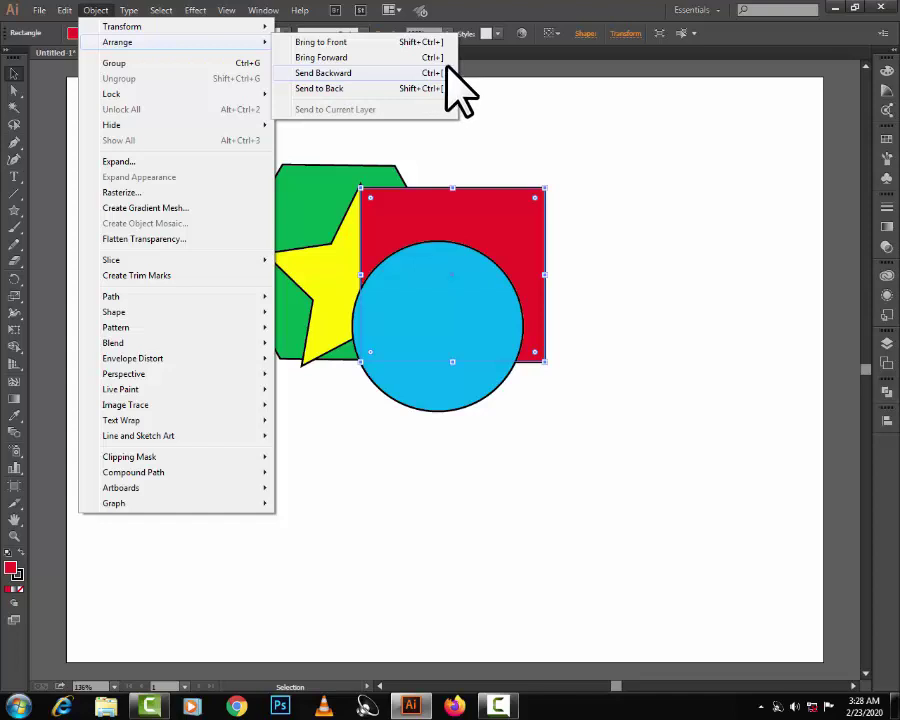
left_click(335, 73)
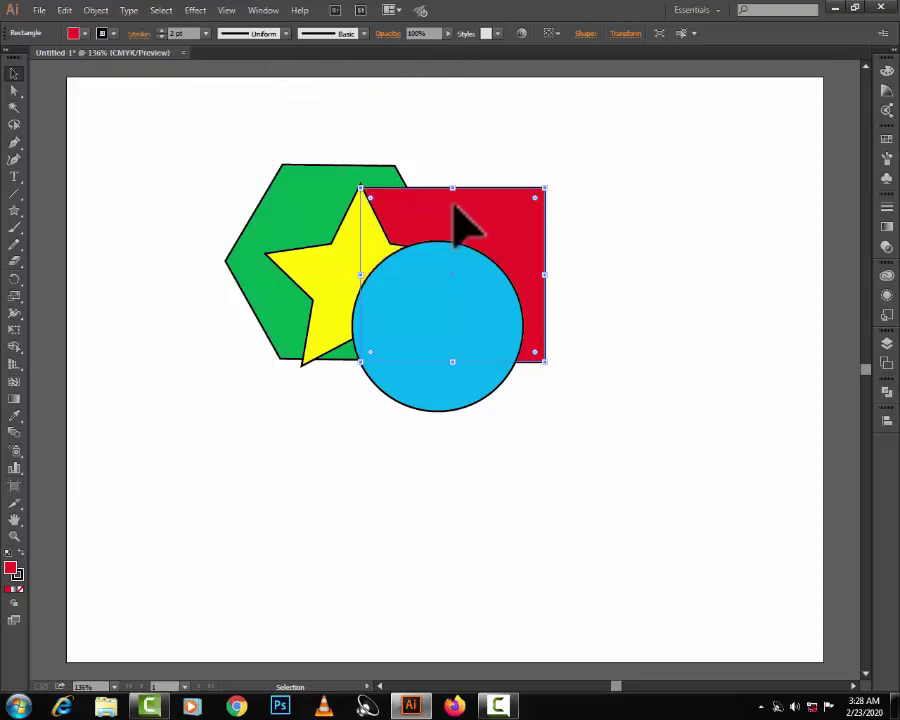
left_click_drag(457, 207, 441, 214)
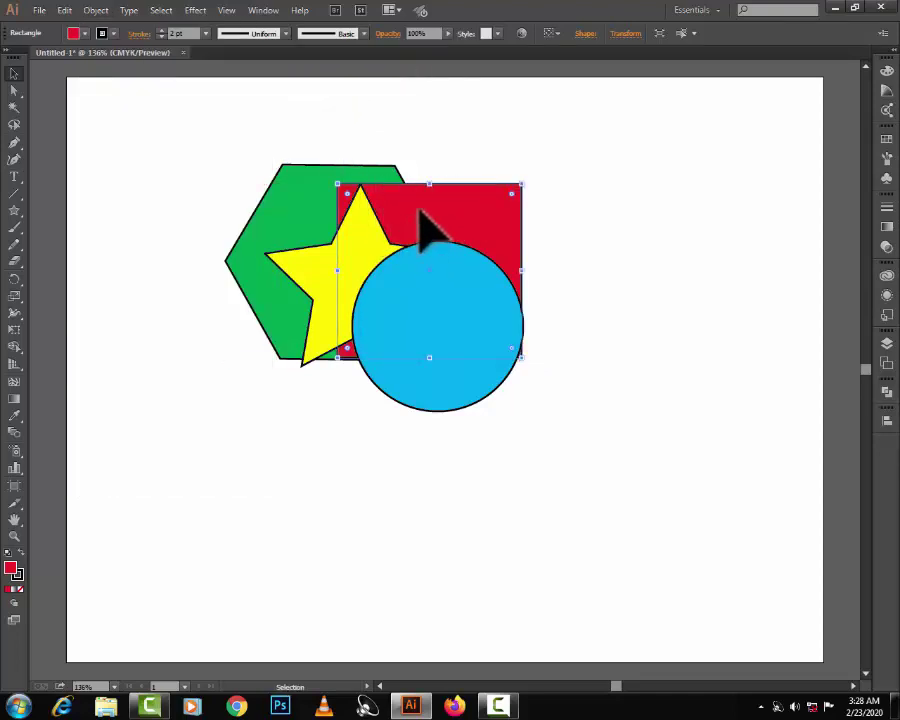
Step: Enlarge the blue circle and shift it slightly to the right
left_click(474, 356)
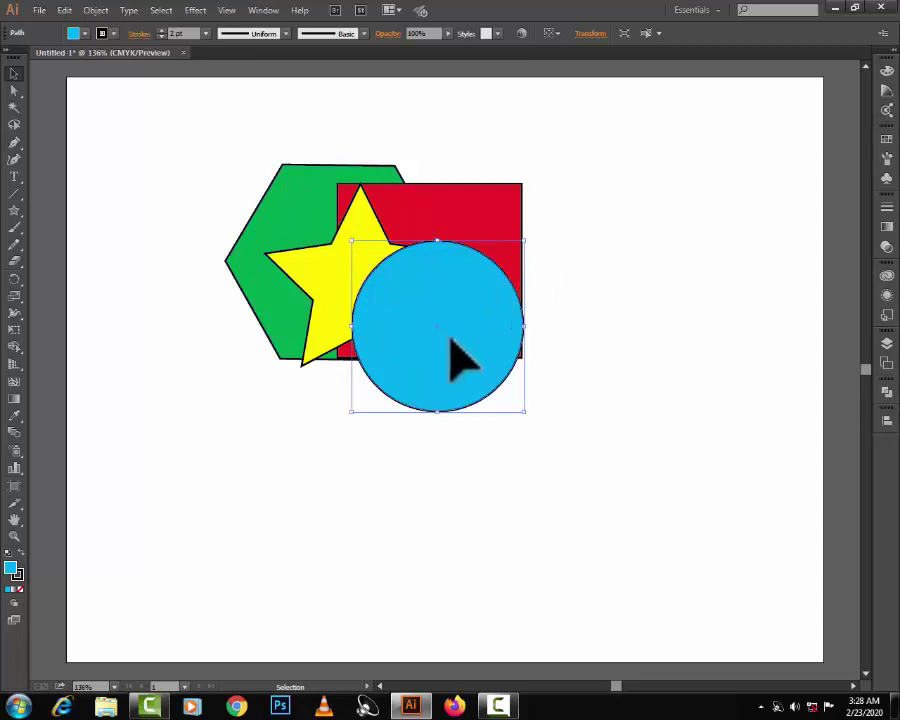
left_click_drag(528, 247, 607, 150)
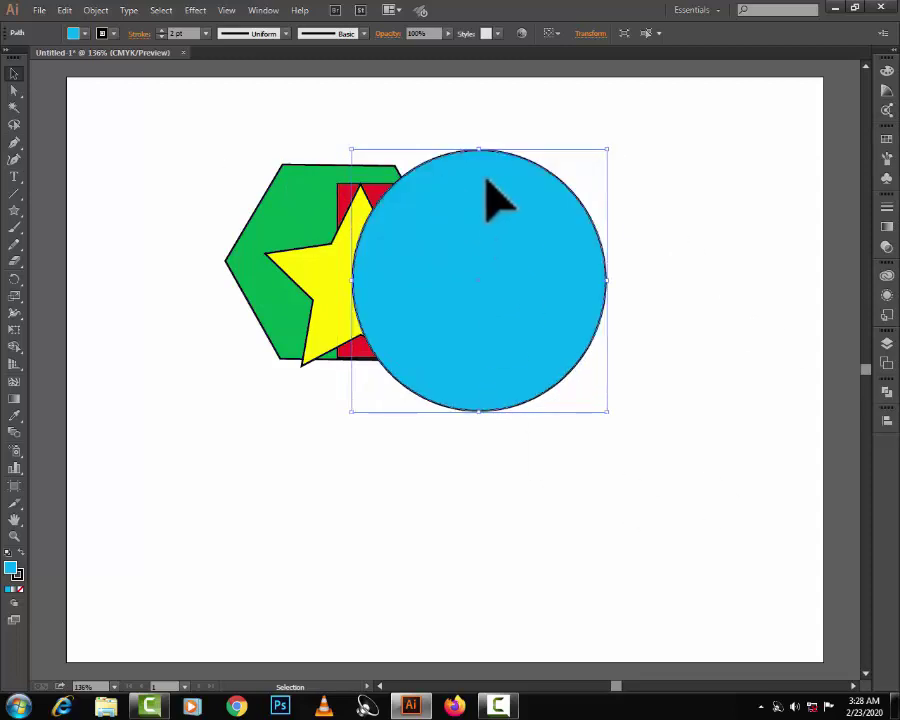
left_click_drag(450, 225, 512, 198)
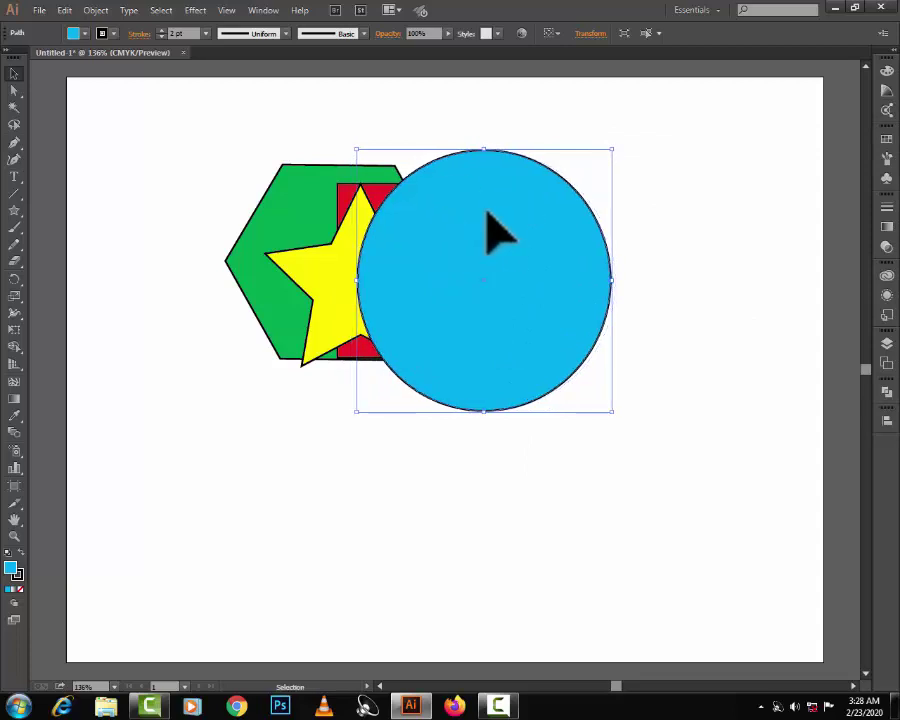
Step: Send the blue circle to the back with Arrange > Send to Back and move it up and left
left_click(97, 10)
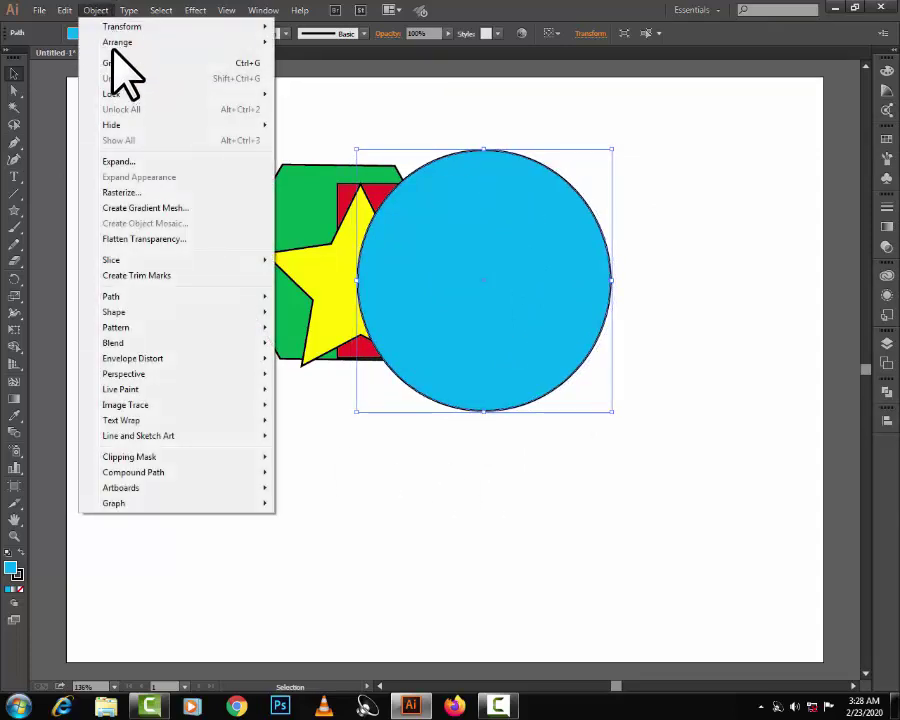
mouse_move(187, 41)
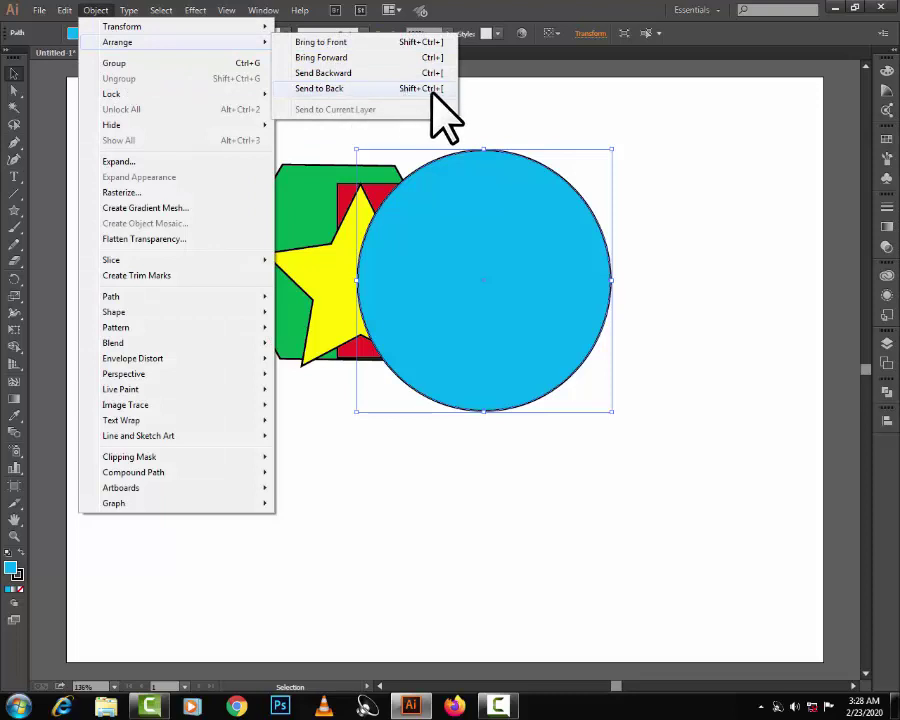
left_click(341, 88)
left_click_drag(548, 218, 506, 207)
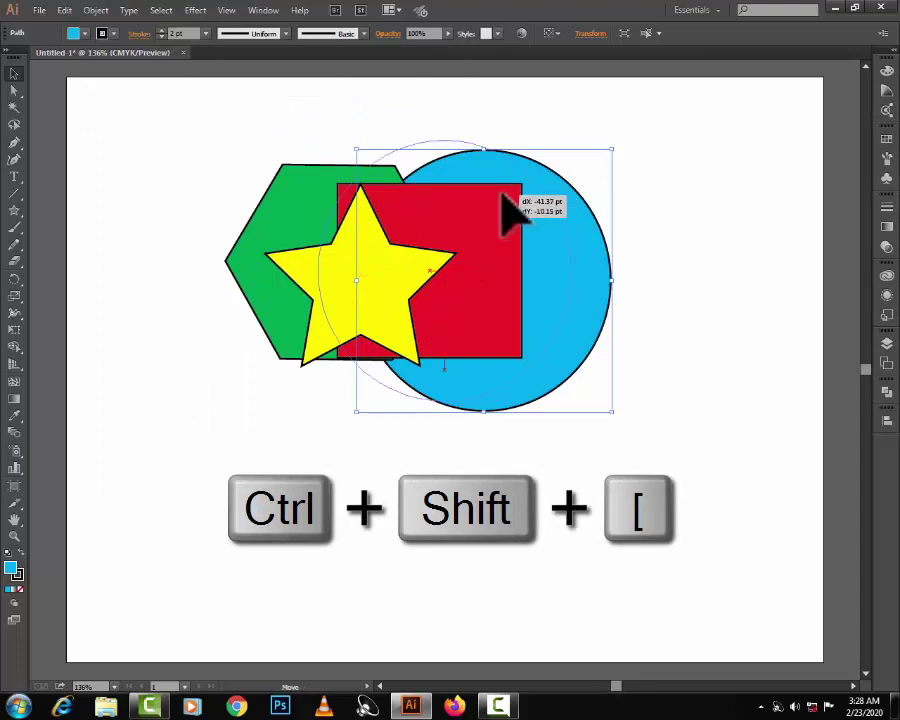
mouse_move(546, 251)
left_mouse_down()
mouse_move(554, 251)
mouse_move(531, 242)
left_mouse_up()
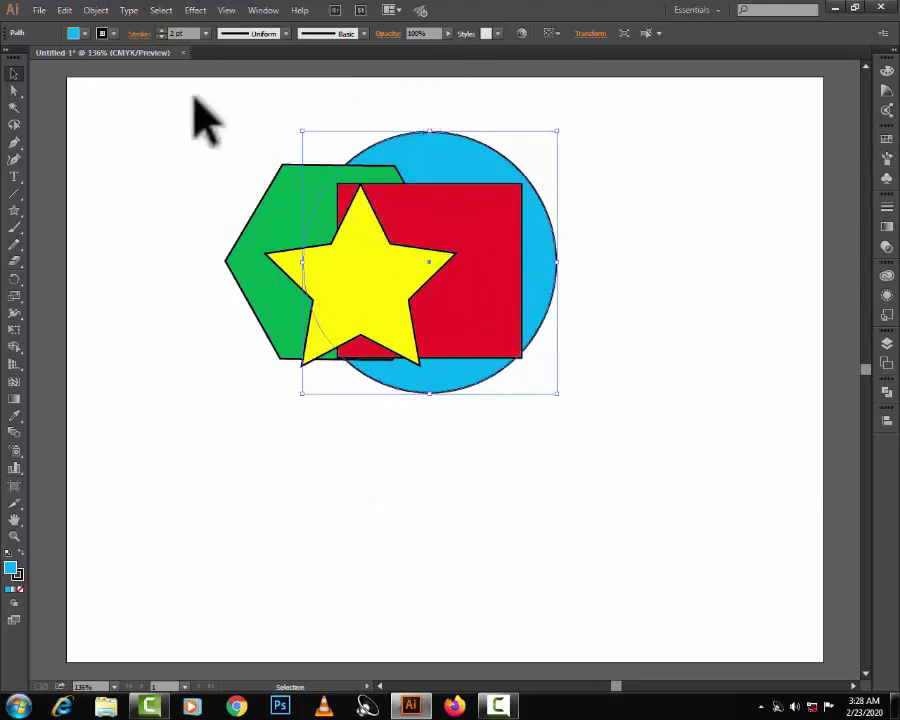
Step: Show the Object > Arrange submenu of stacking-order commands
left_click(96, 10)
mouse_move(246, 44)
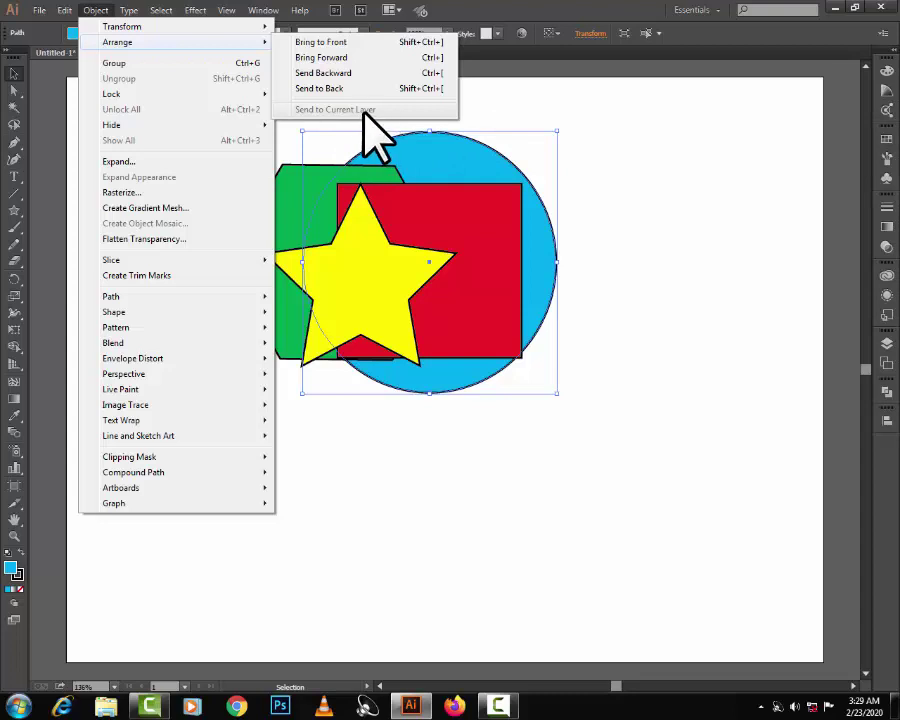
Step: Deselect the artwork and expand Layer 1 in the Layers panel to list its four shapes
left_click(625, 150)
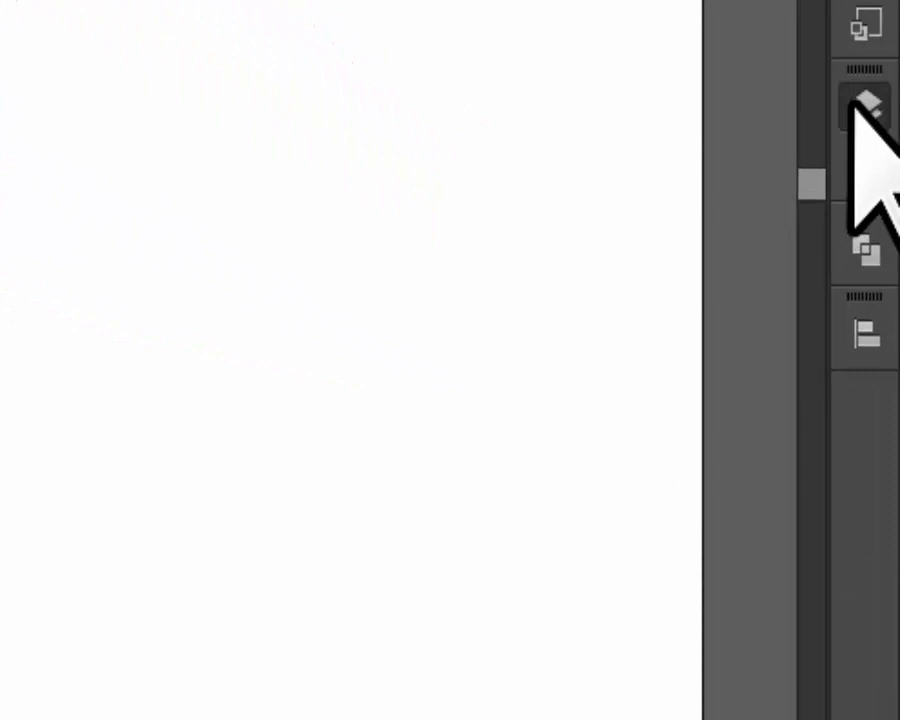
left_click(855, 102)
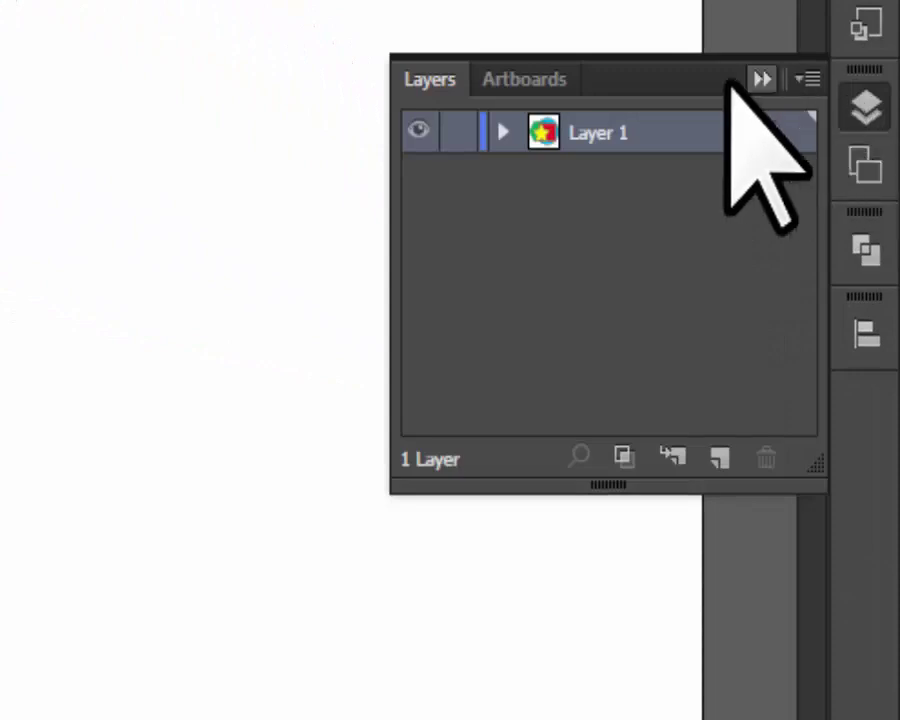
left_click(502, 133)
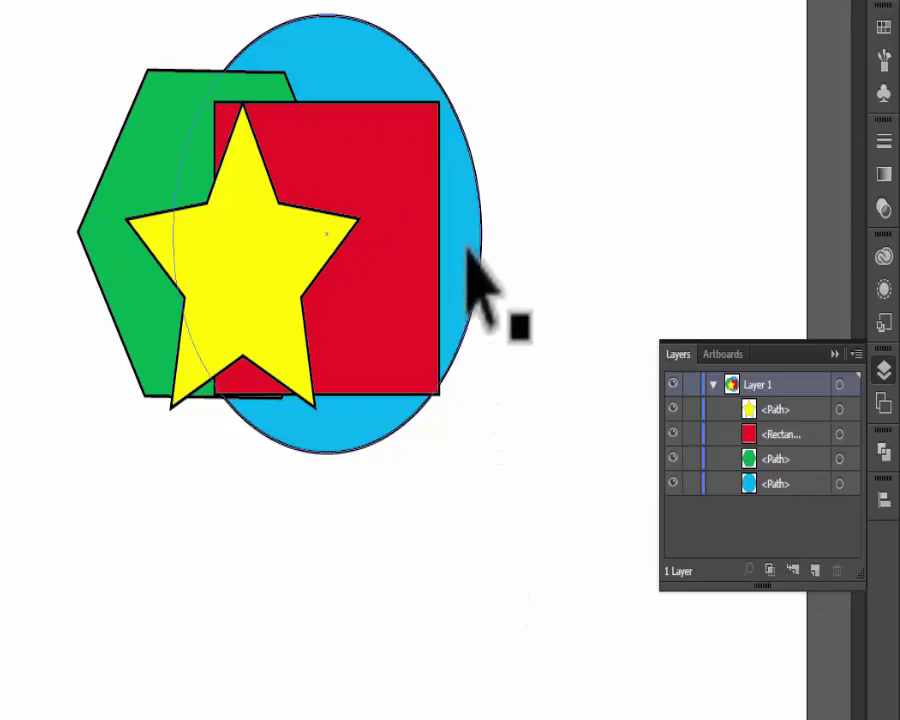
Step: Create a new Layer 2, then undo a trial move of the star into it
left_click(815, 570)
left_click(760, 434)
left_click(760, 459, "shift")
left_click_drag(760, 459, 756, 380)
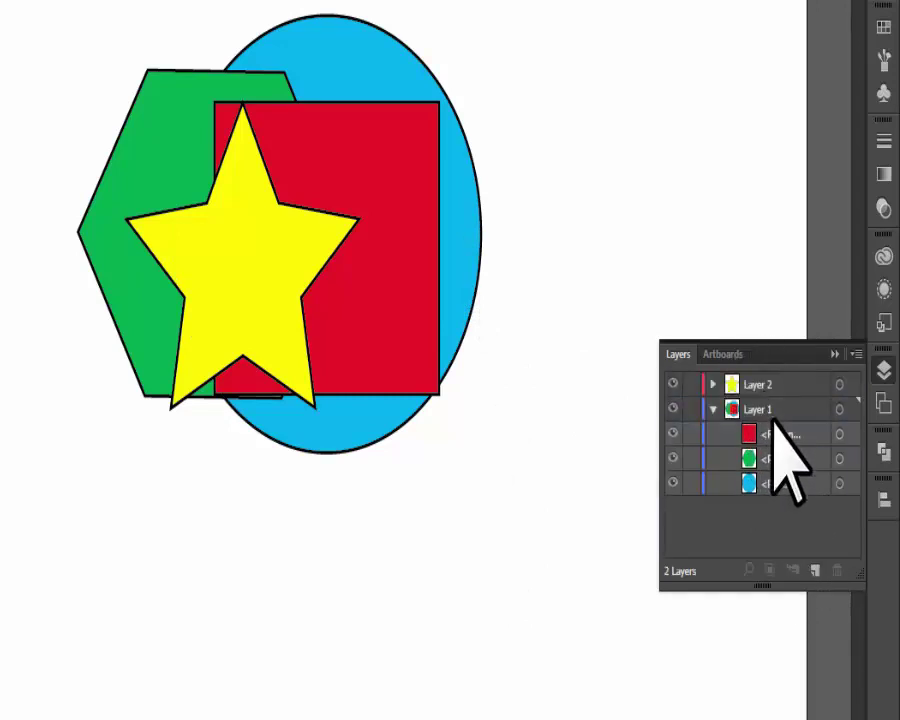
key("ctrl+z")
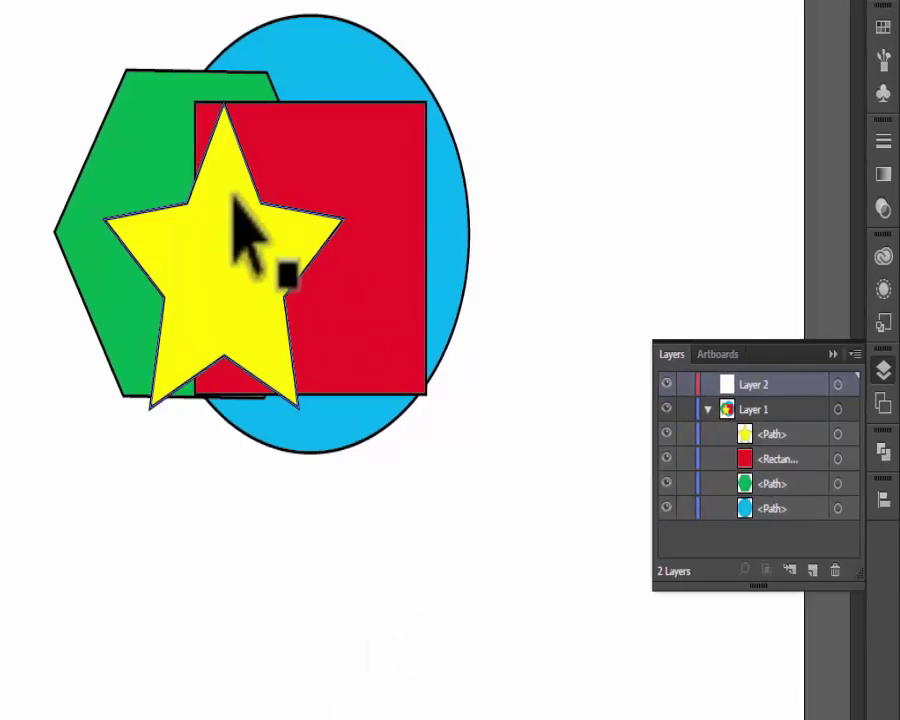
Step: Deselect everything, make Layer 1 active, and select the yellow star
left_click(405, 490)
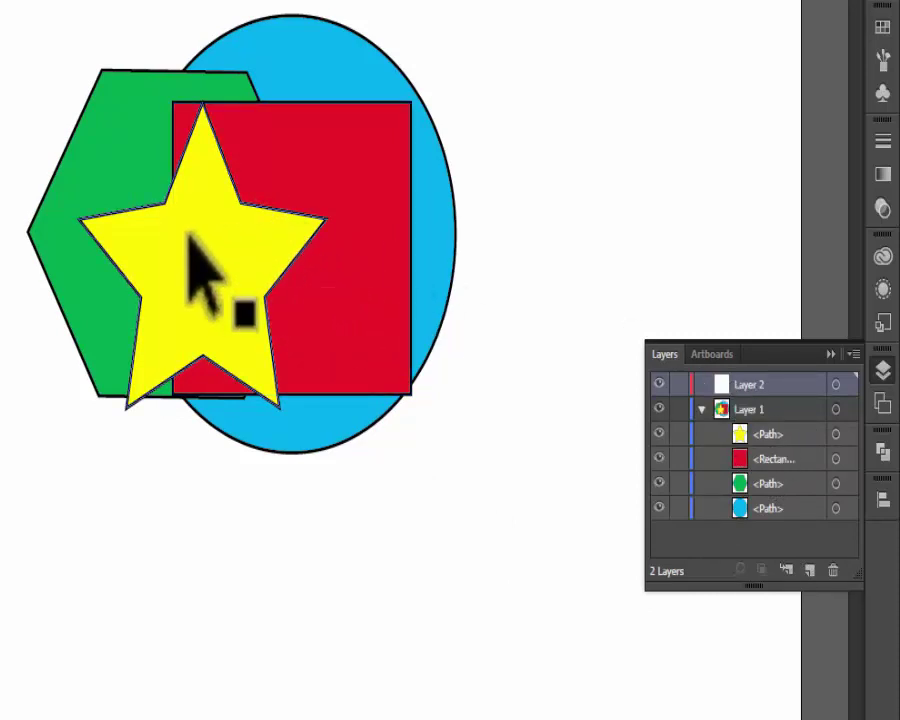
left_click(752, 409)
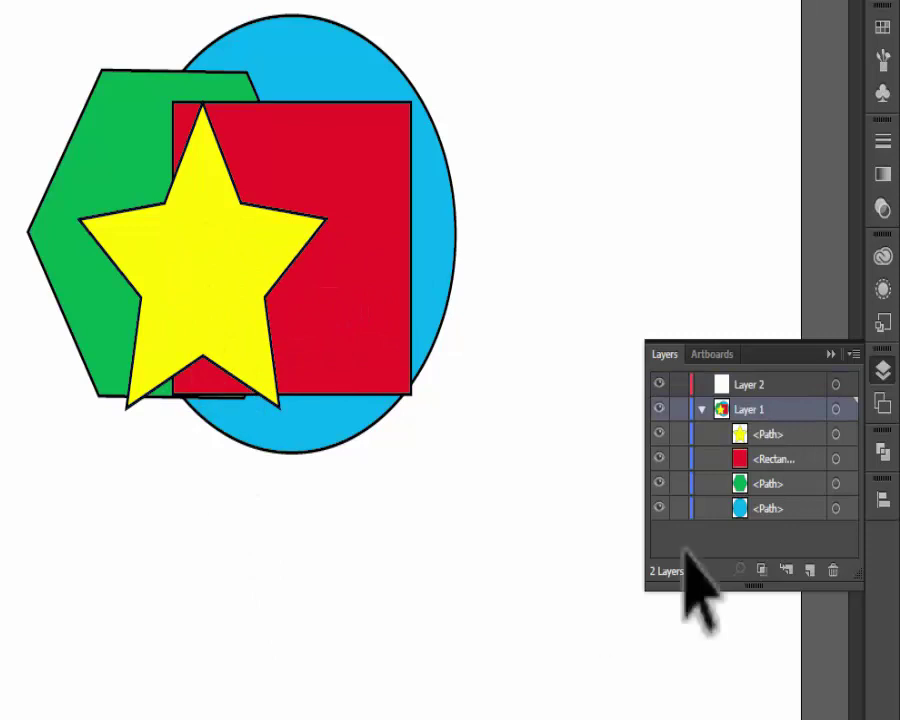
left_click(267, 208)
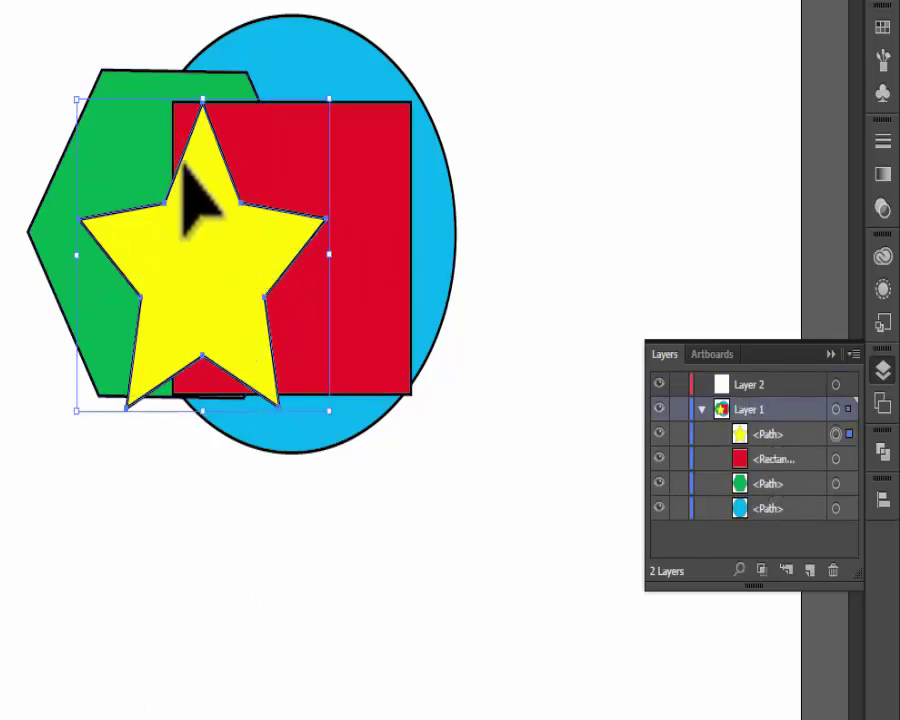
Step: Send the star to Layer 2 via Arrange > Send to Current Layer, then drag it back into Layer 1
left_click(785, 384)
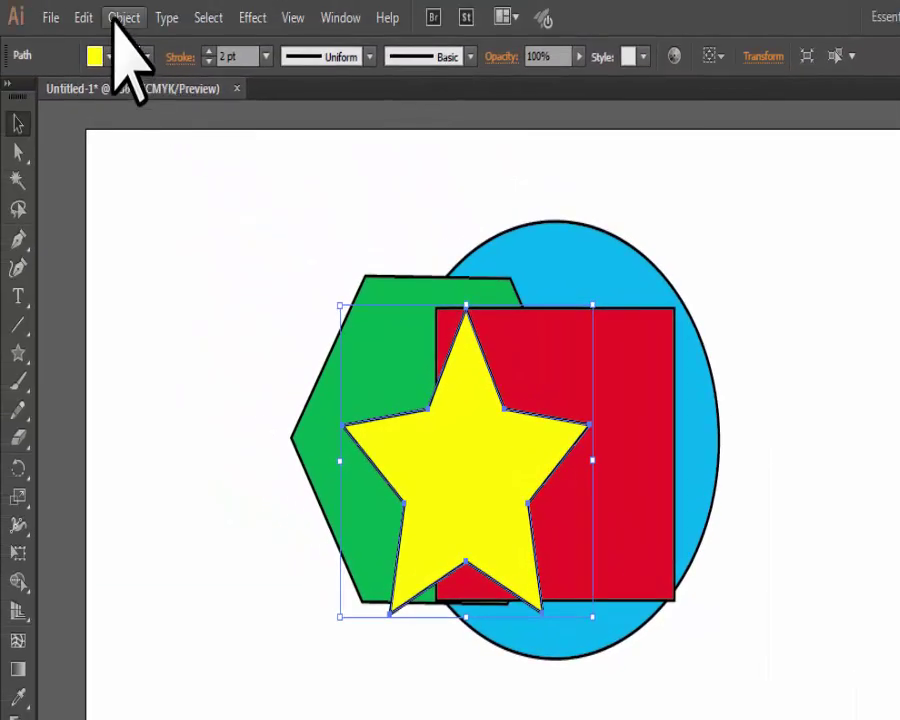
left_click(122, 18)
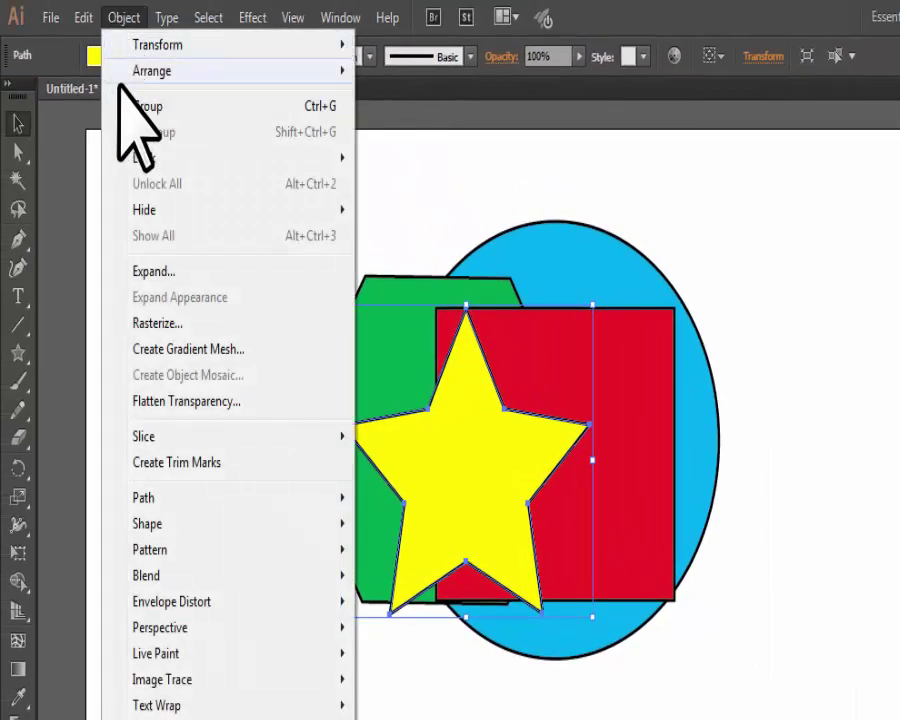
mouse_move(150, 72)
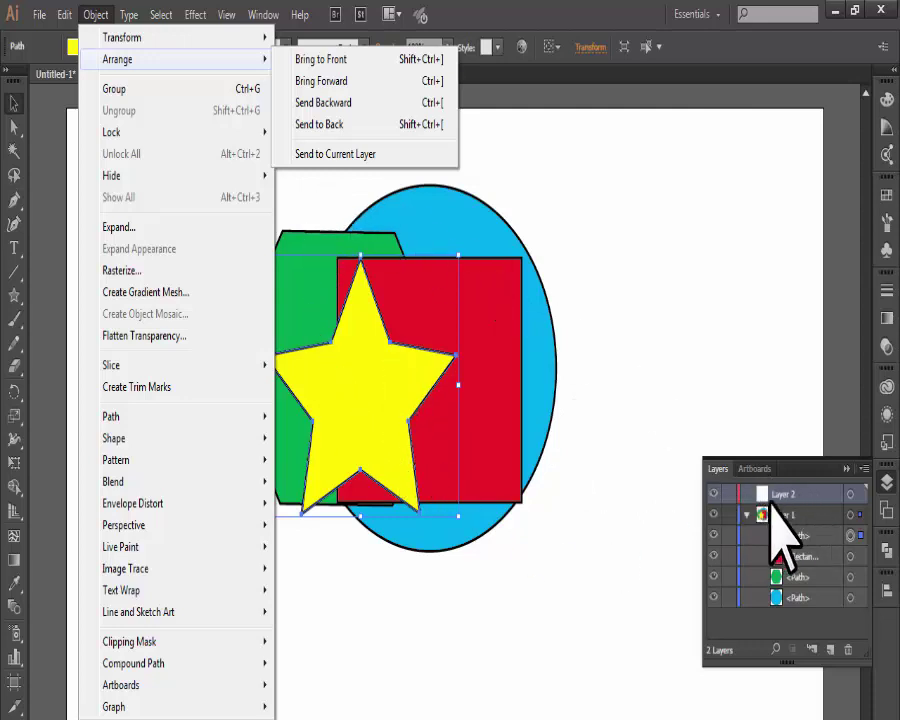
left_click(354, 156)
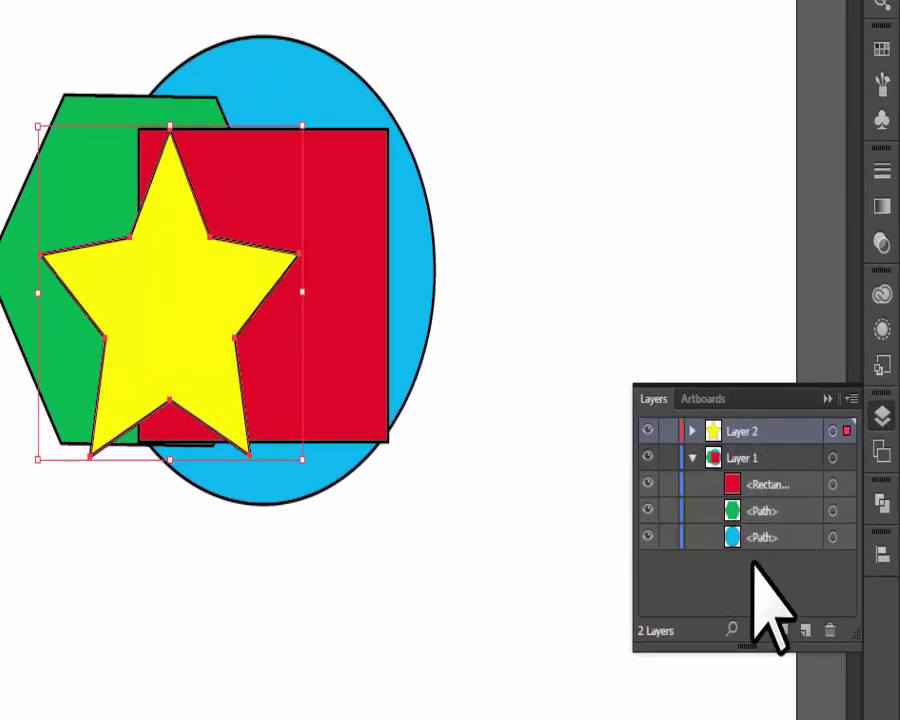
left_click_drag(752, 562, 754, 568)
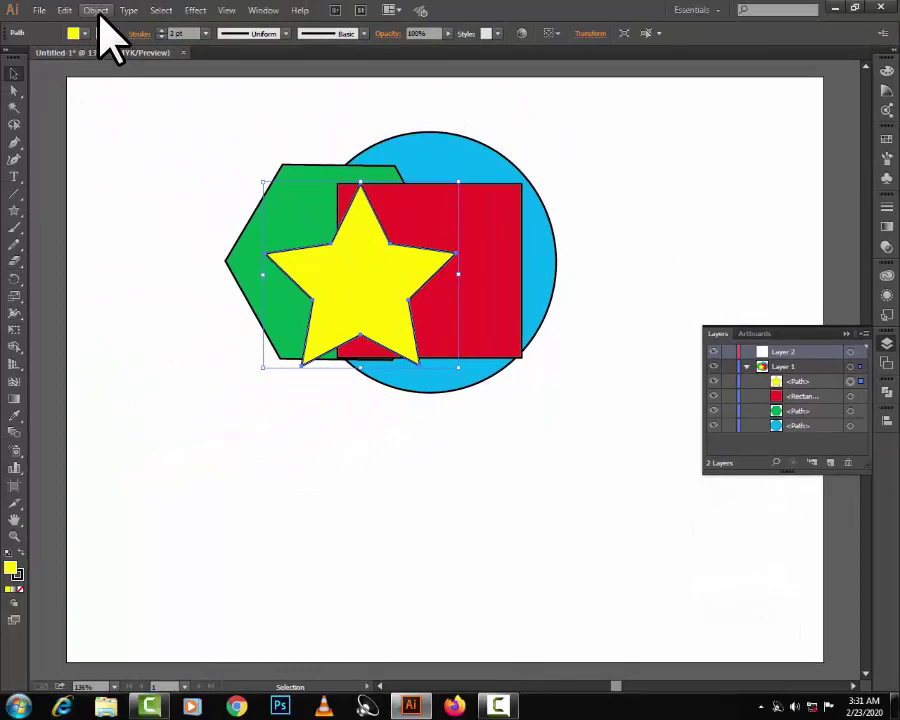
left_click(96, 10)
Step: Send the yellow star into the active Layer 2 with Send to Current Layer, then deselect it
mouse_move(100, 42)
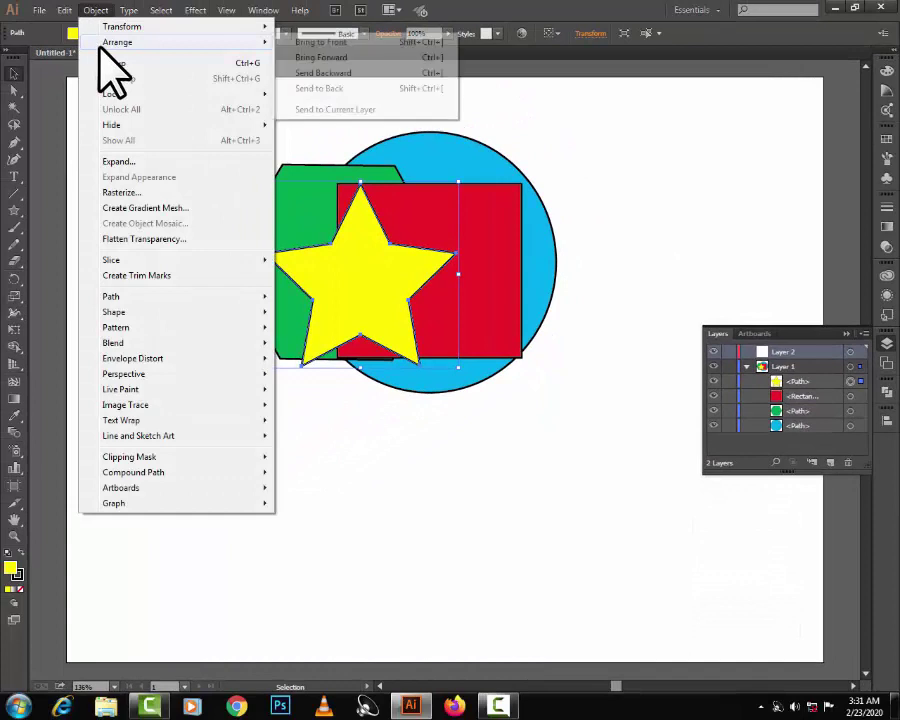
left_click(370, 110)
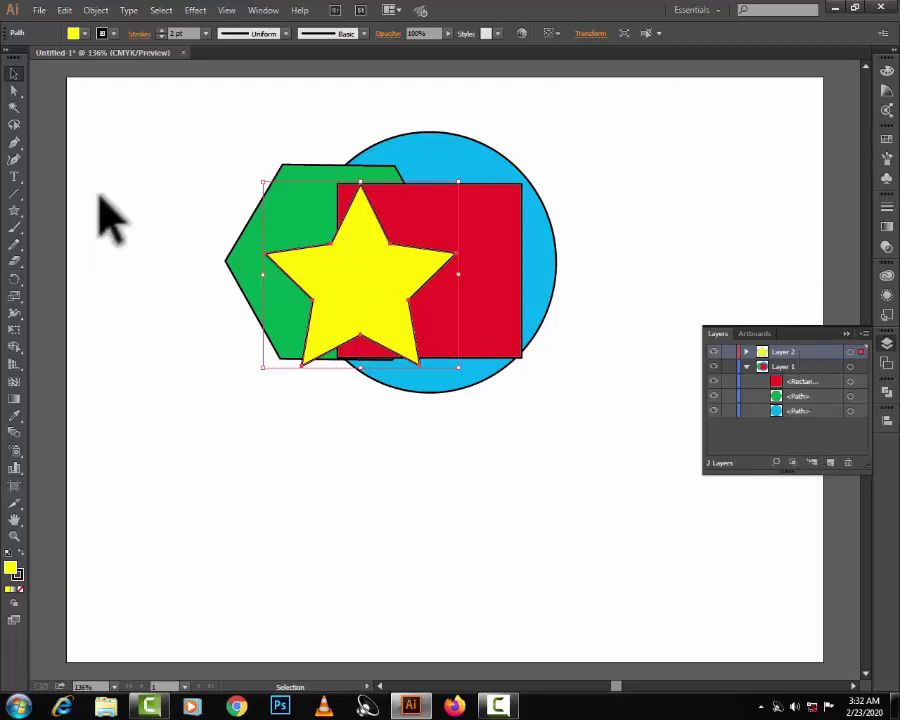
left_click(96, 10)
mouse_move(116, 44)
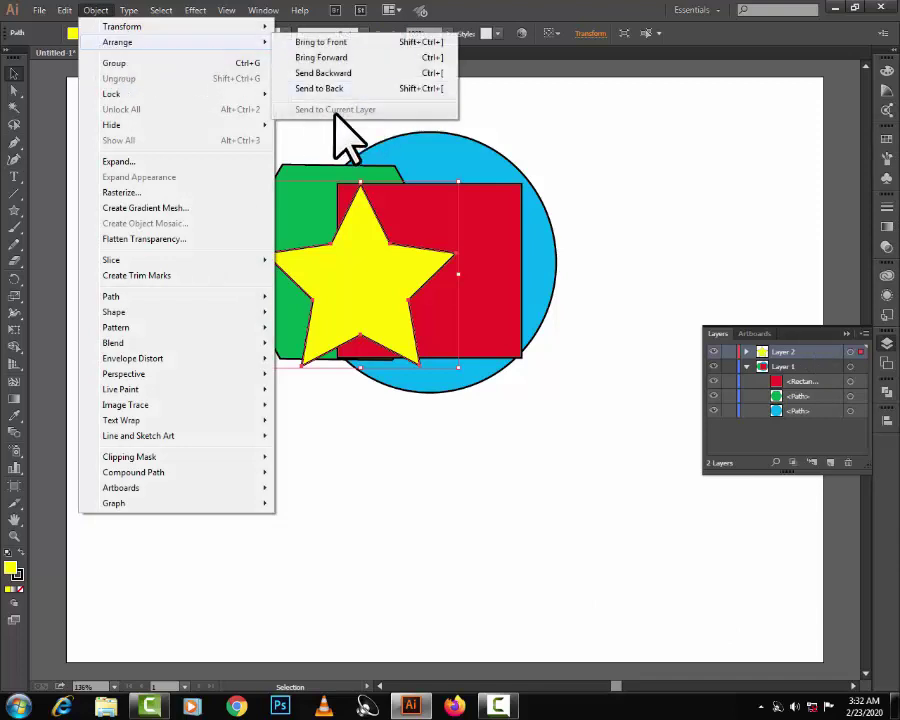
left_click(605, 148)
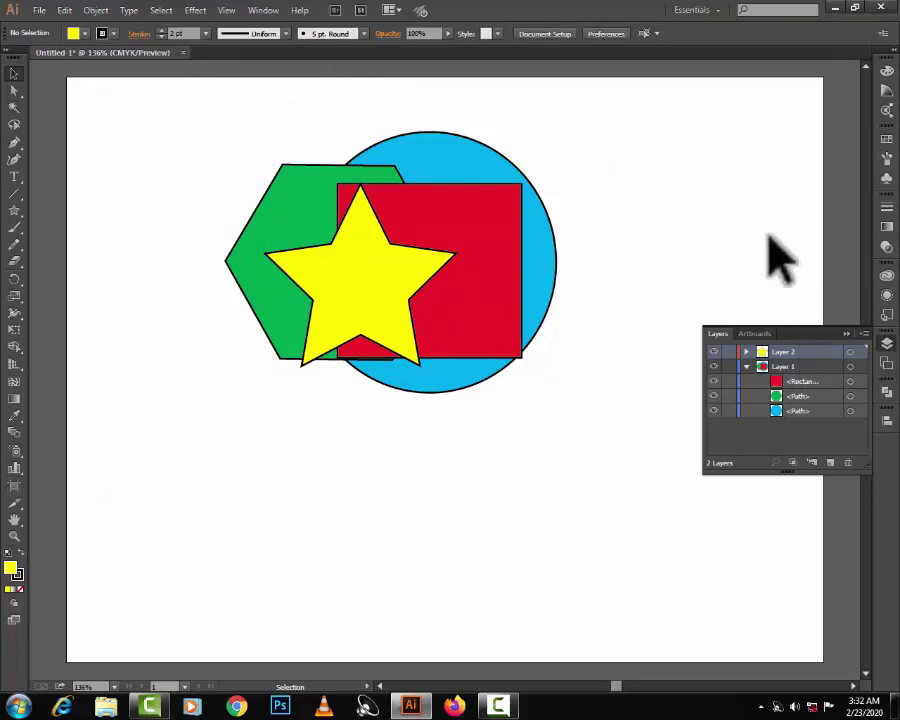
Step: Drag the rectangle's row from Layer 1 into Layer 2 in the Layers panel
left_click(820, 381)
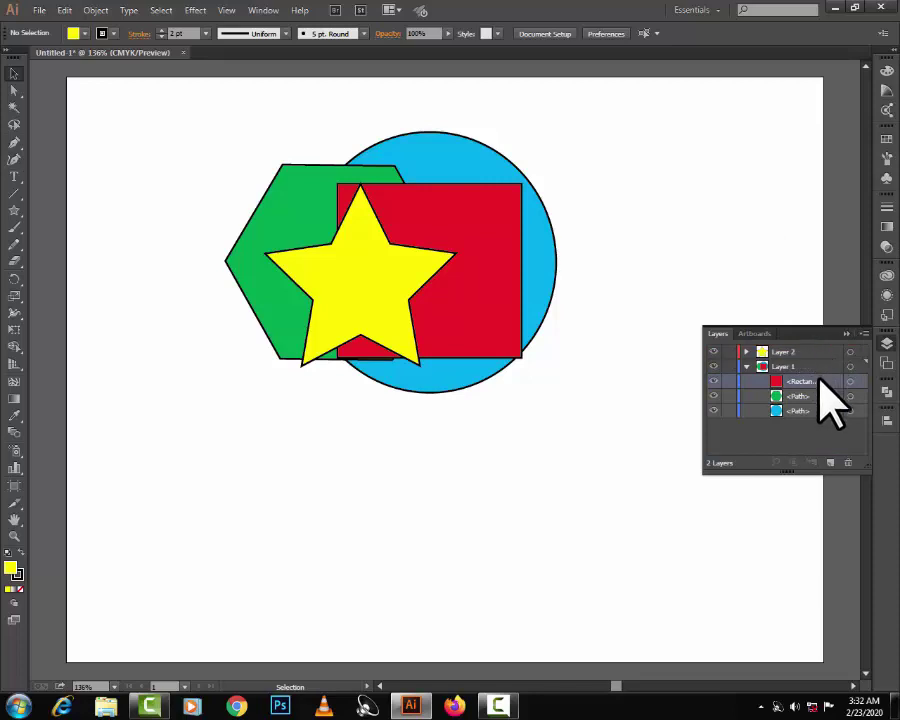
left_click_drag(820, 381, 800, 350)
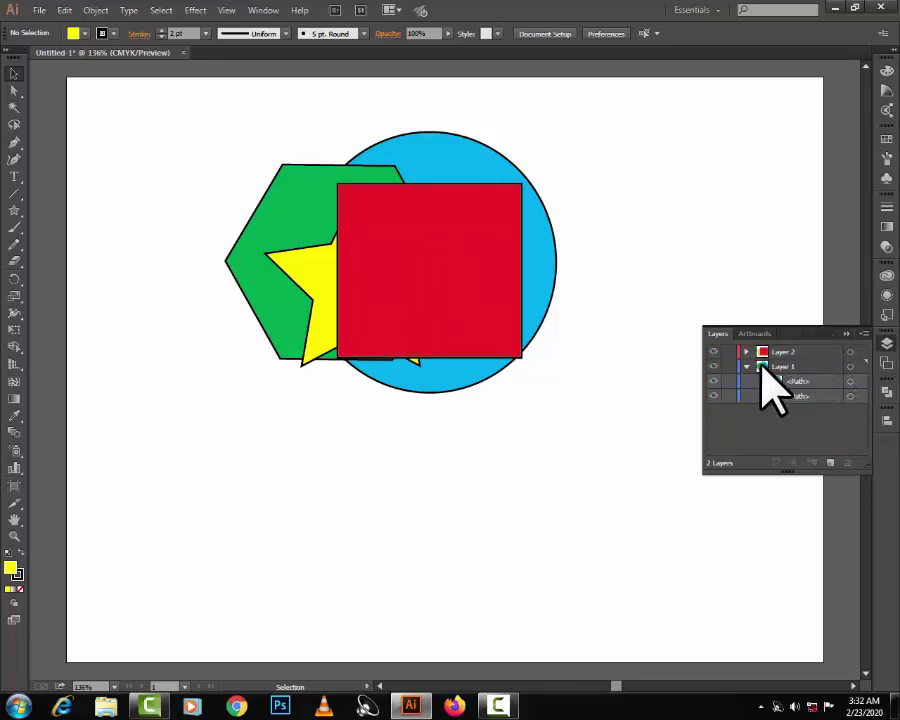
left_click(747, 351)
left_click(747, 351)
Step: Move the red rectangle down-right below the star, and the star up-right over the circle
left_click_drag(442, 270, 482, 419)
left_click_drag(430, 293, 596, 277)
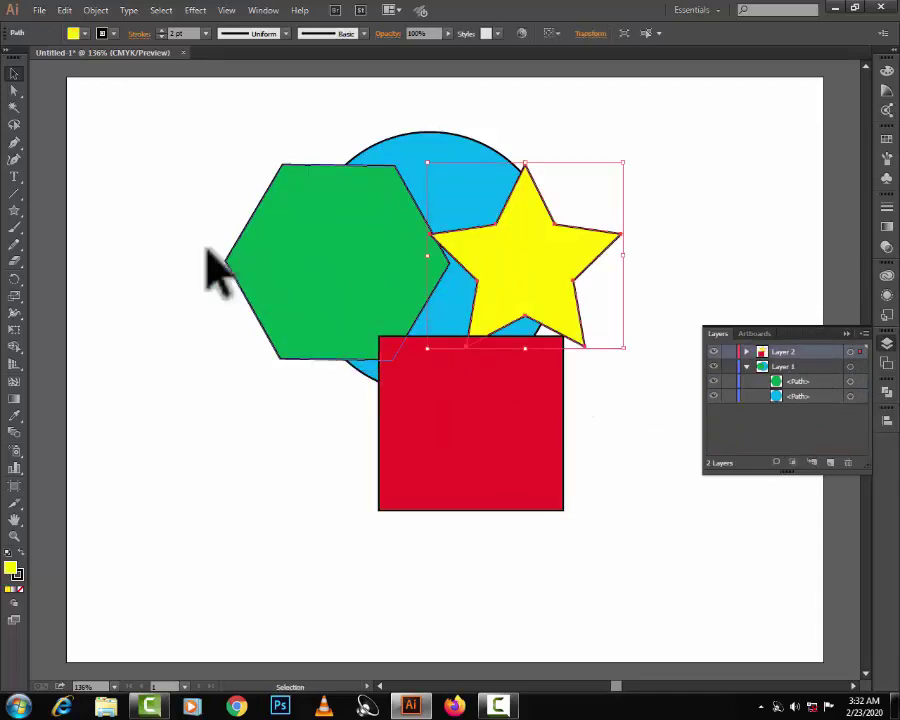
left_click(96, 11)
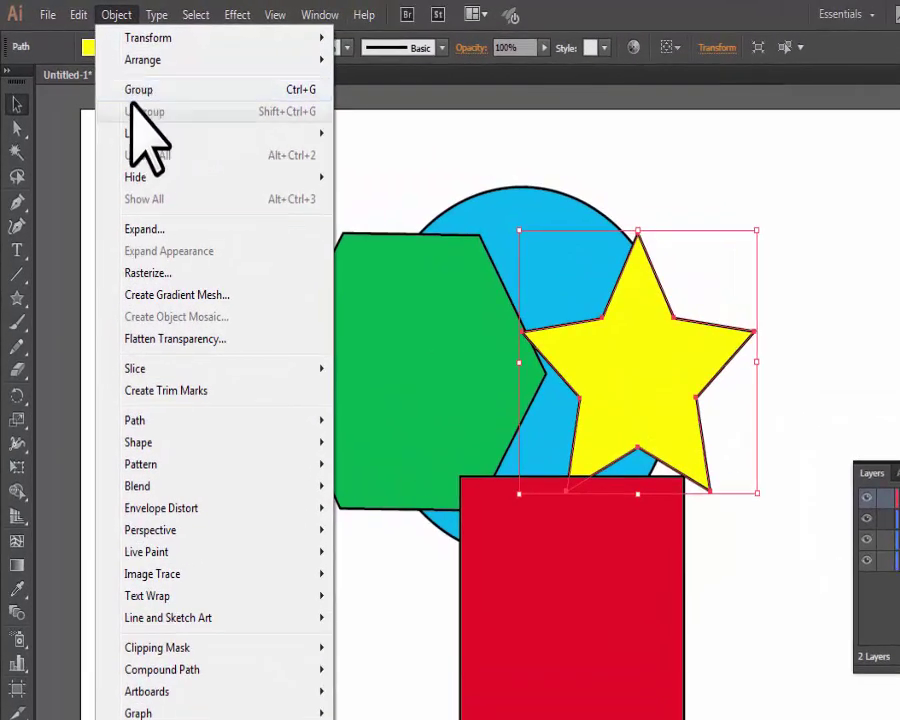